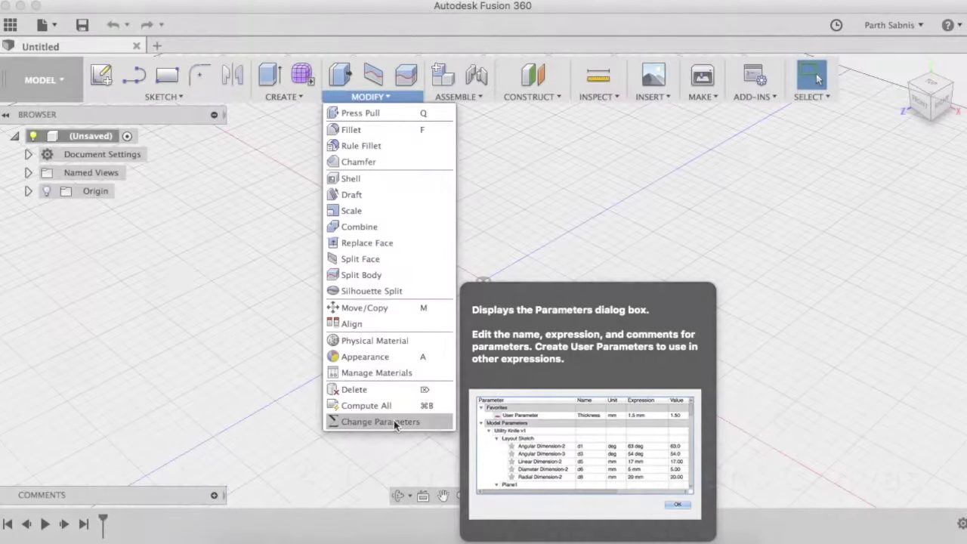
Open the Parameters table from the Modify menu's Change Parameters.
click(394, 421)
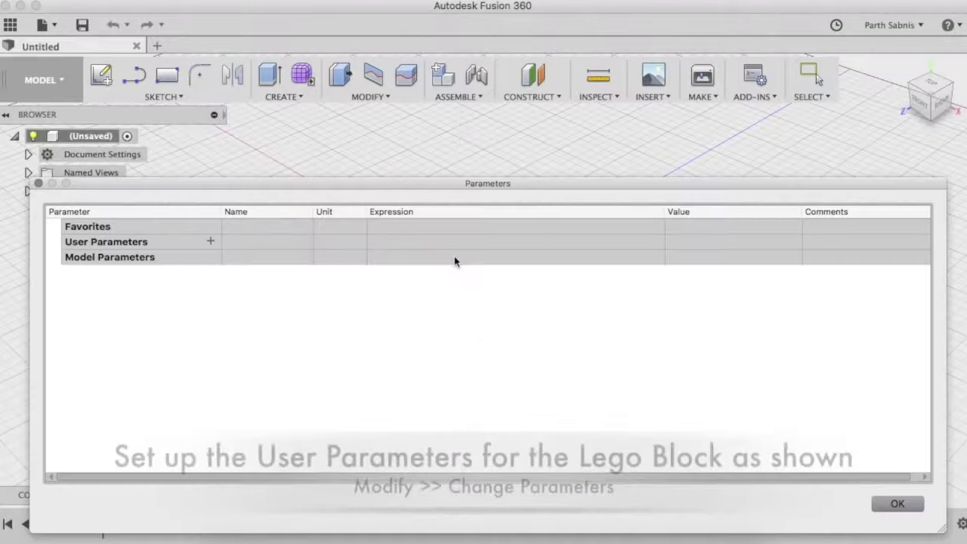
Add unitless user parameters length = 4 and width = 2.
click(211, 240)
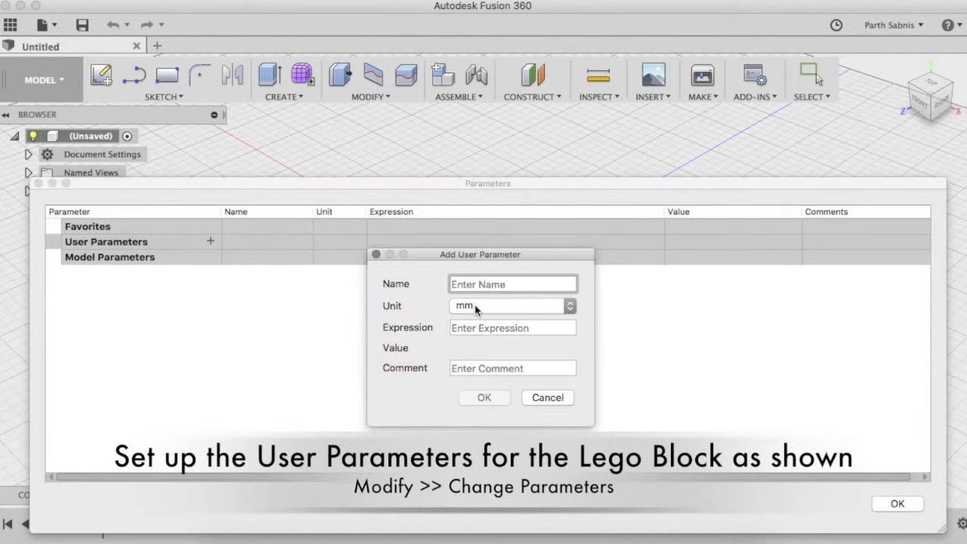
text(length)
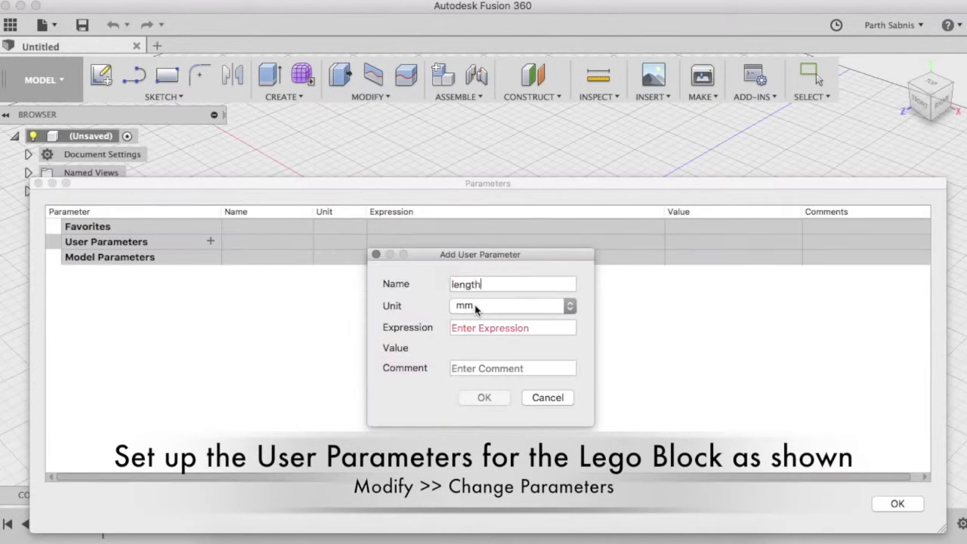
click(475, 307)
click(476, 7)
click(507, 328)
text(4)
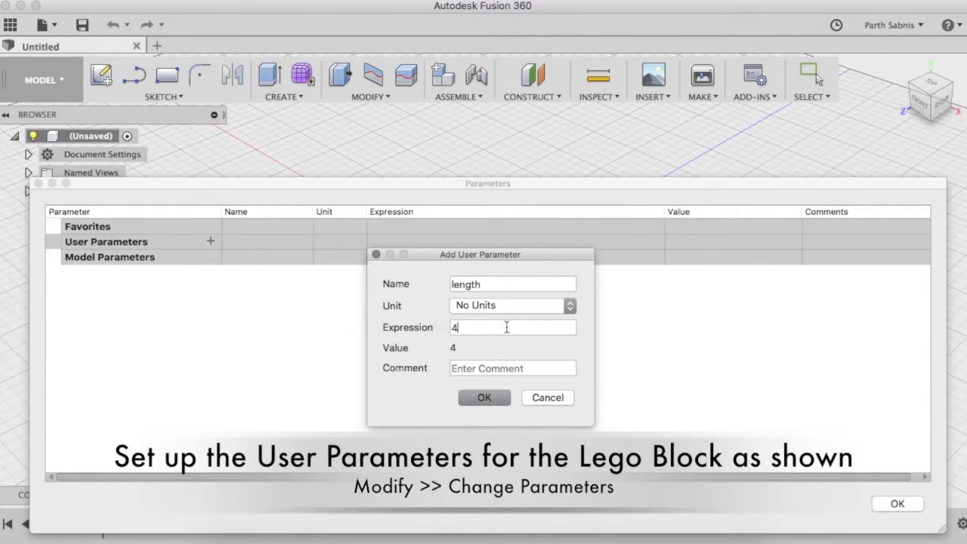
key(Return)
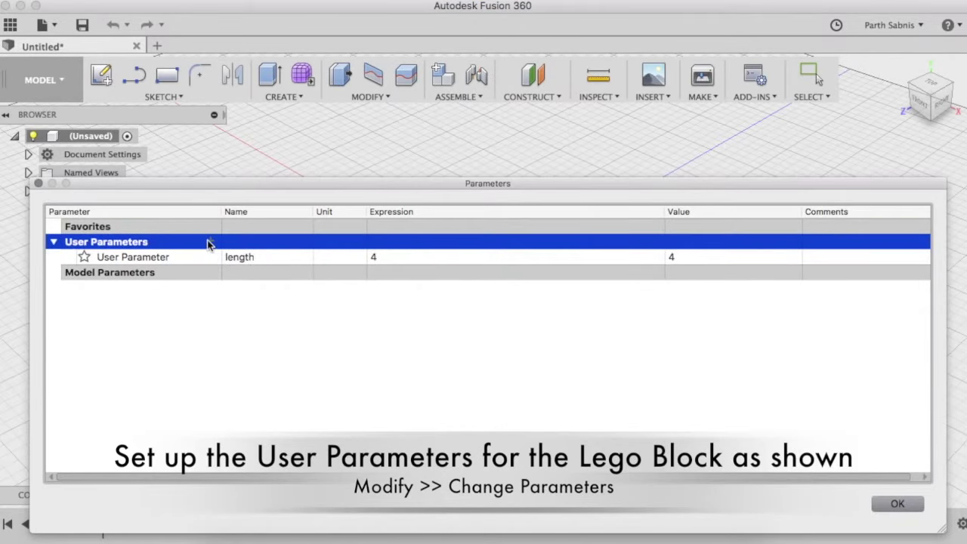
click(210, 242)
text(width)
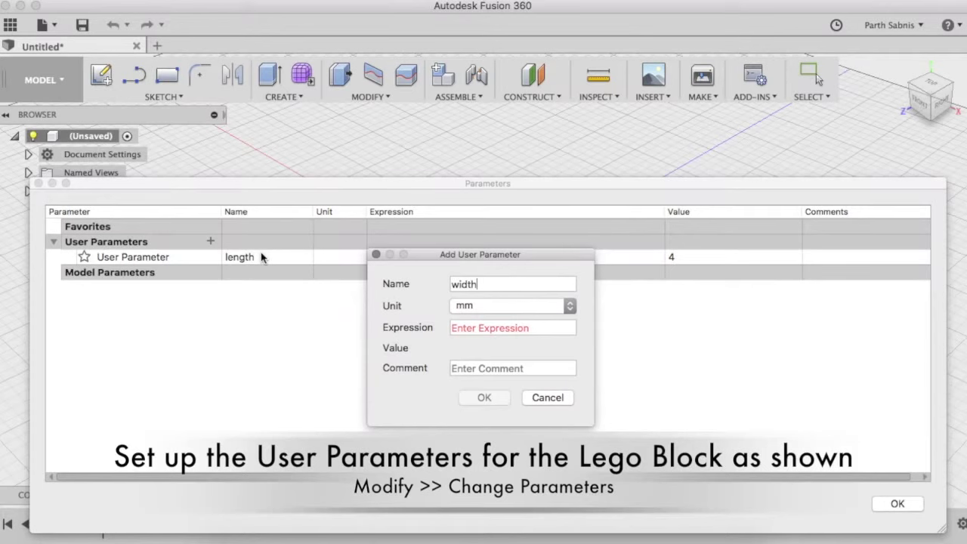
click(481, 306)
click(491, 14)
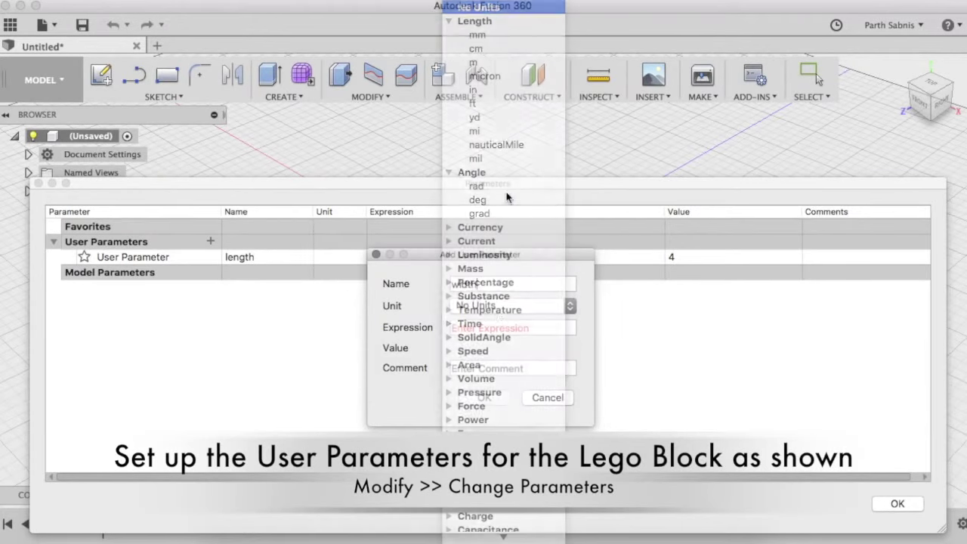
click(493, 330)
text(2)
click(476, 398)
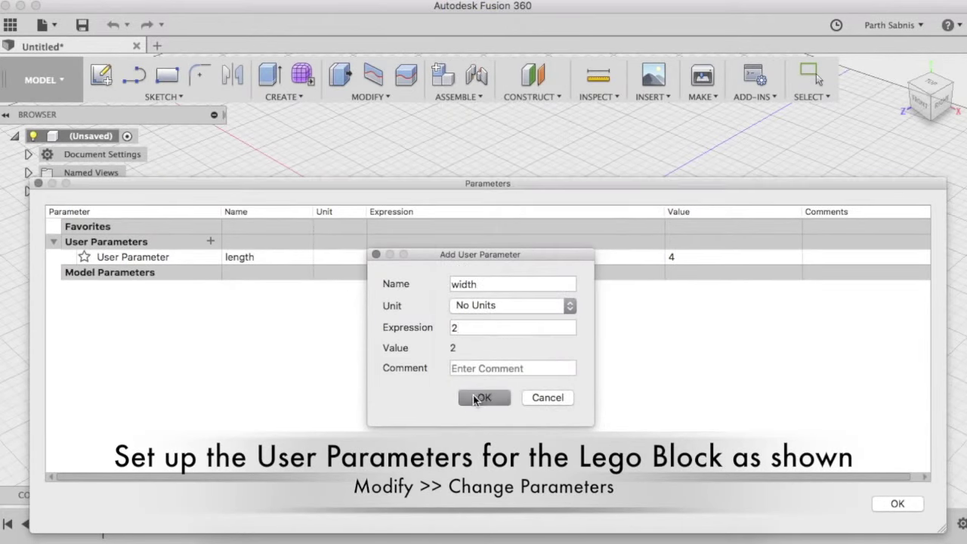
Add user parameters height = 9.6 mm, high = 9.6 mm and low = 3.2 mm.
click(211, 242)
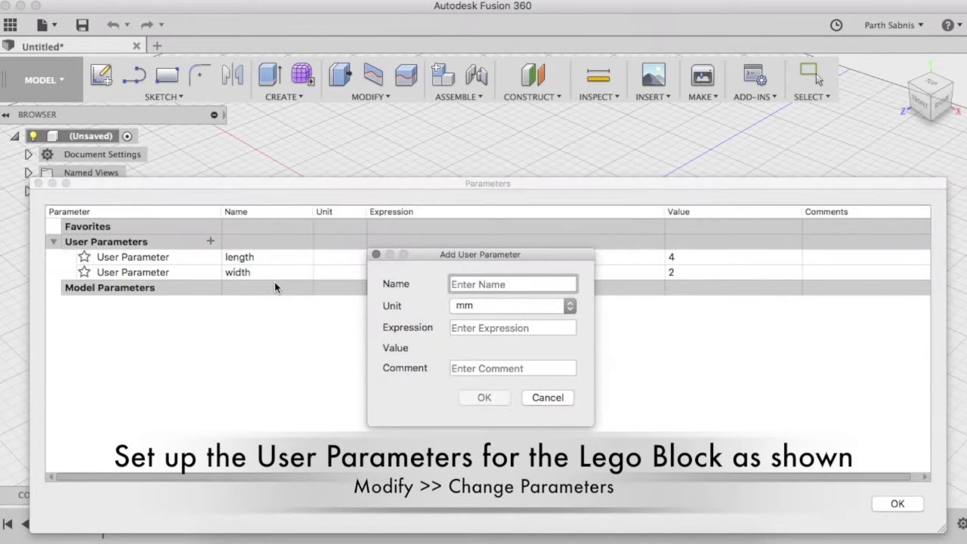
text(height)
click(467, 328)
text(9.6)
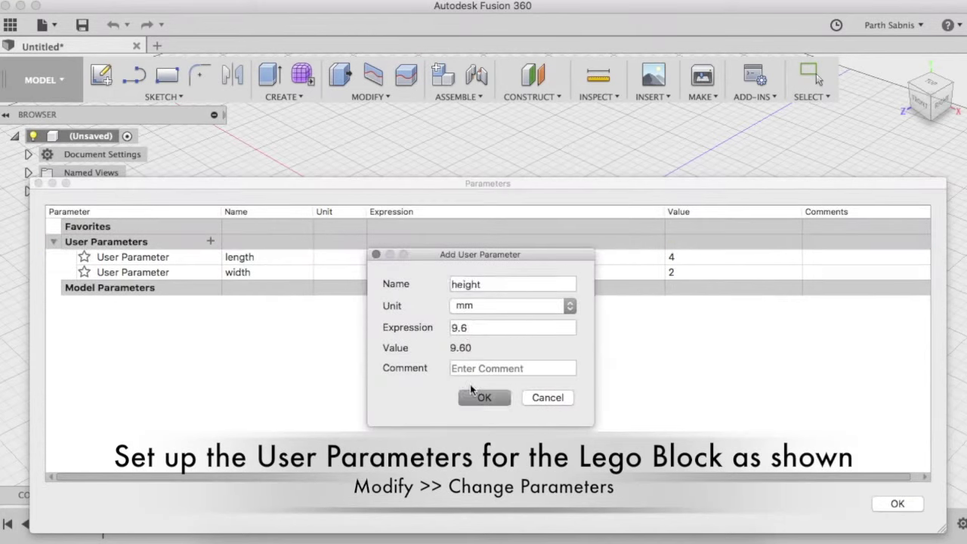
click(471, 388)
click(211, 242)
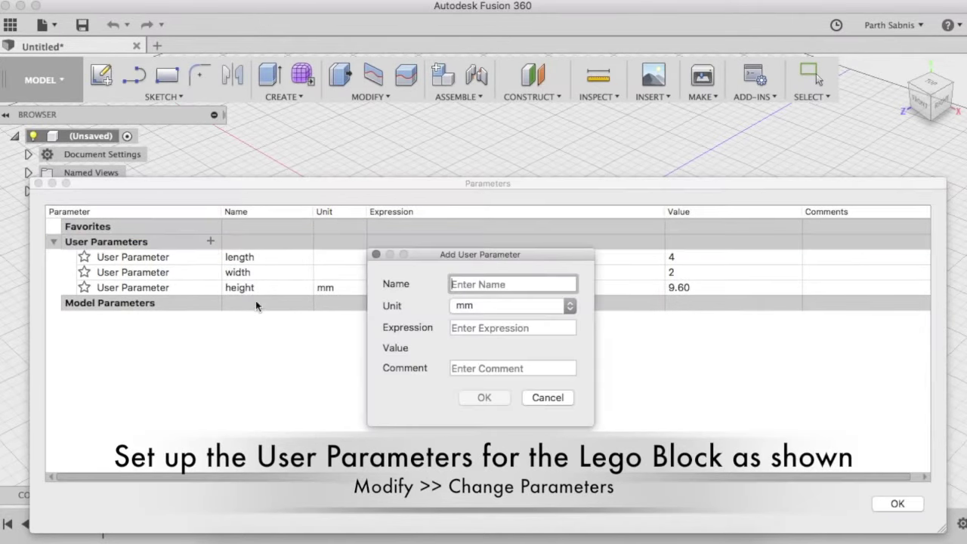
text(high)
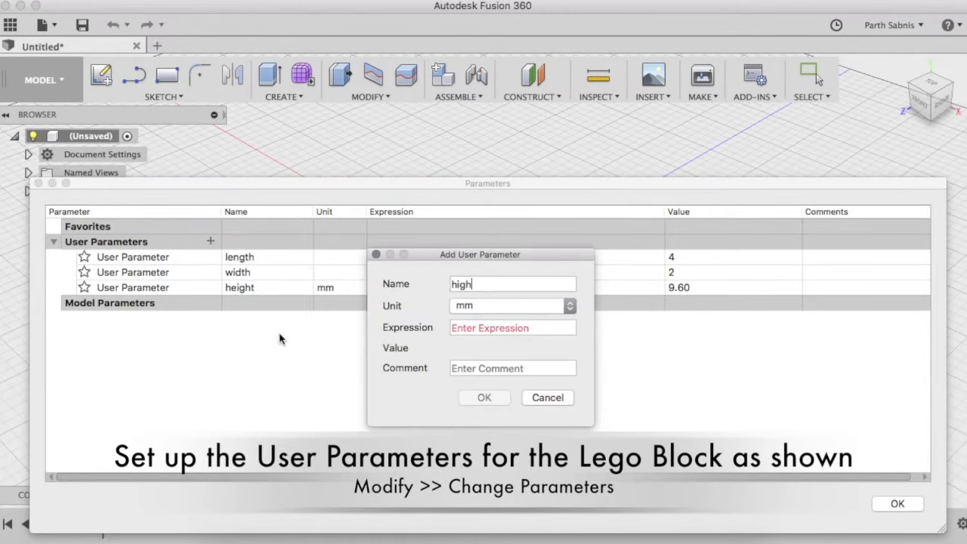
click(512, 328)
text(9.)
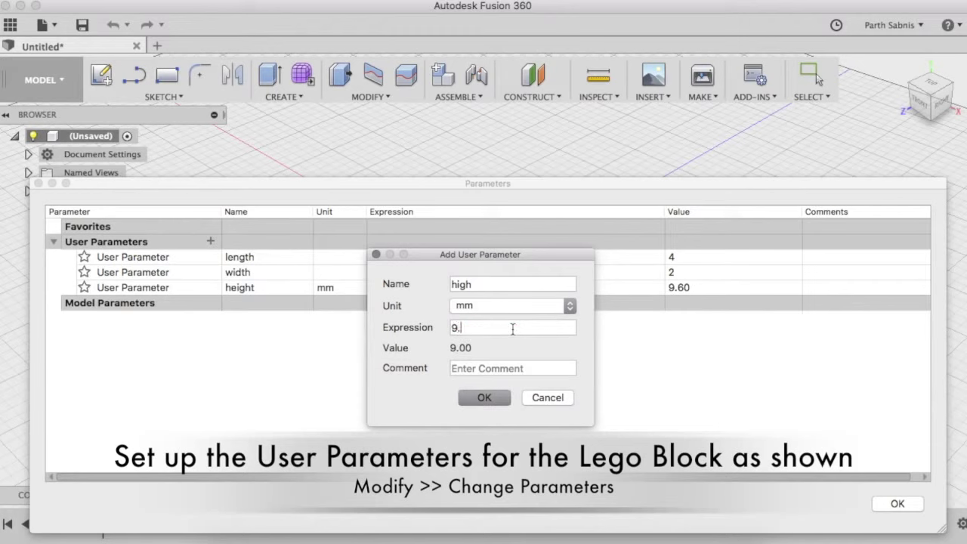
click(494, 399)
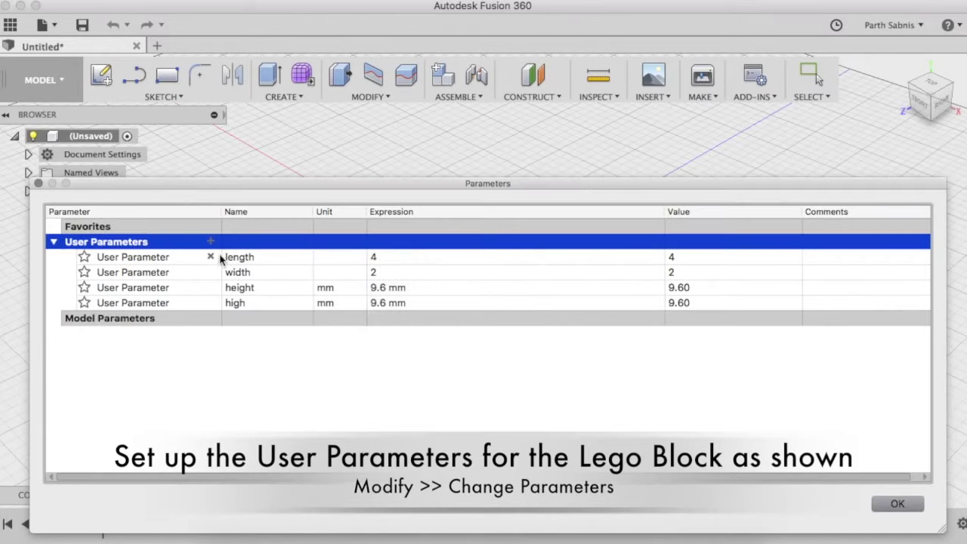
click(210, 241)
click(480, 330)
text(3.2)
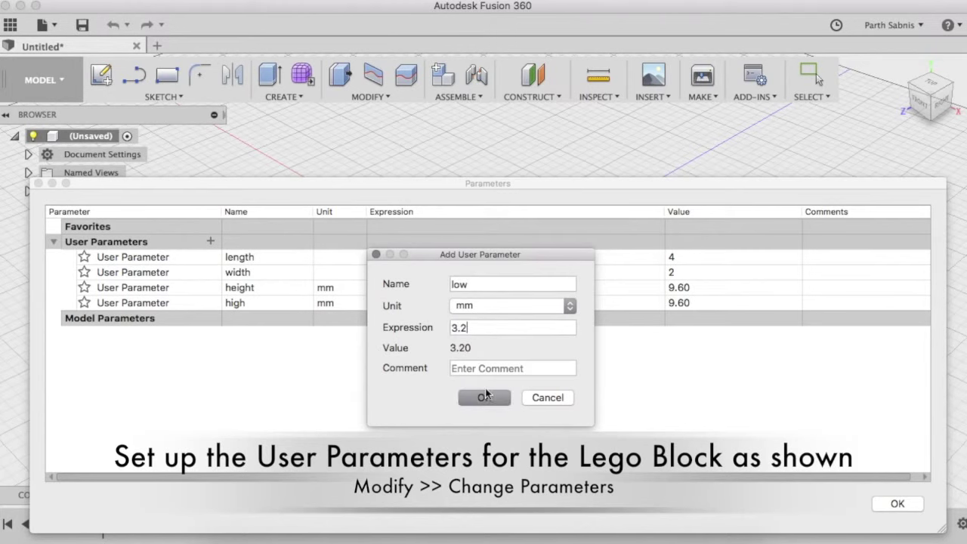
click(486, 396)
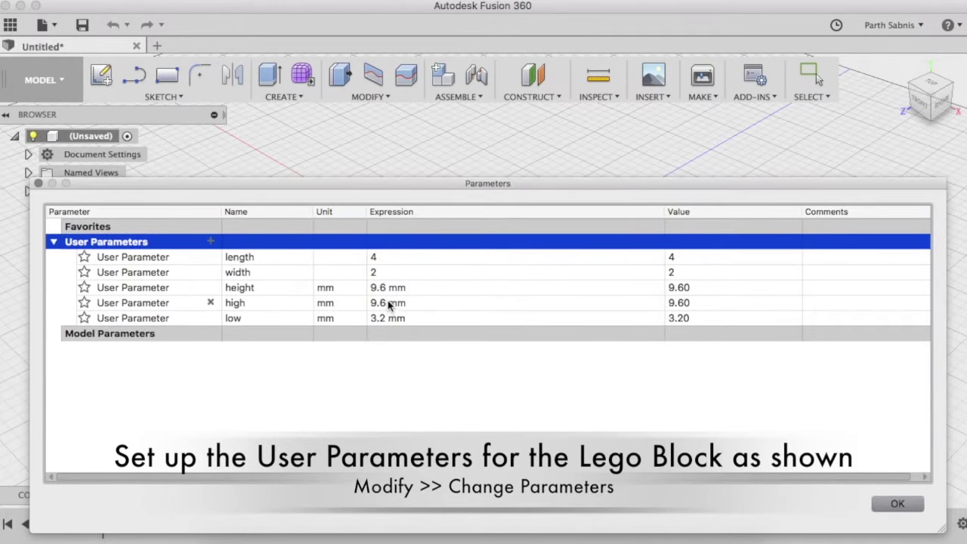
Mark length, width and height as favourite parameters.
click(84, 257)
click(84, 287)
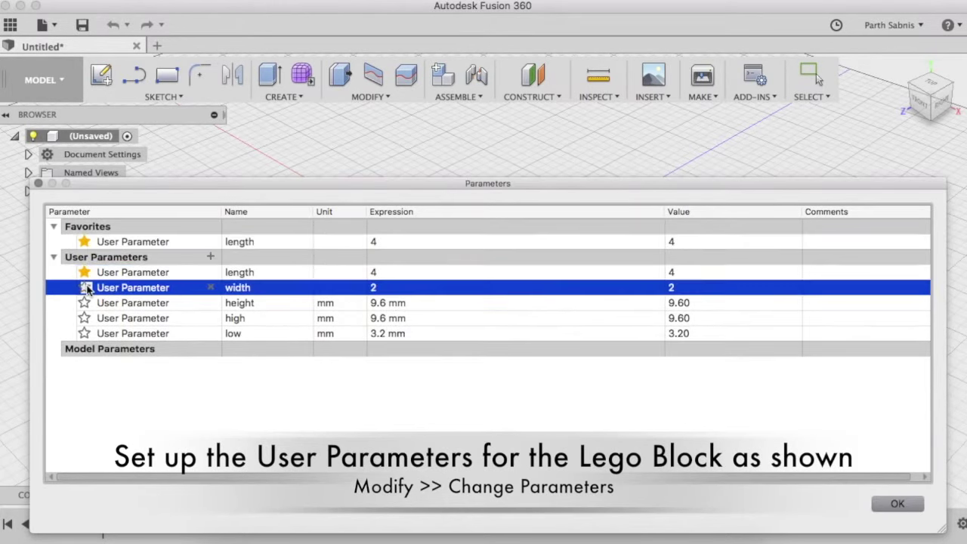
click(84, 319)
Set high's expression to 3*low and height's to high, then close the Parameters dialog.
click(402, 349)
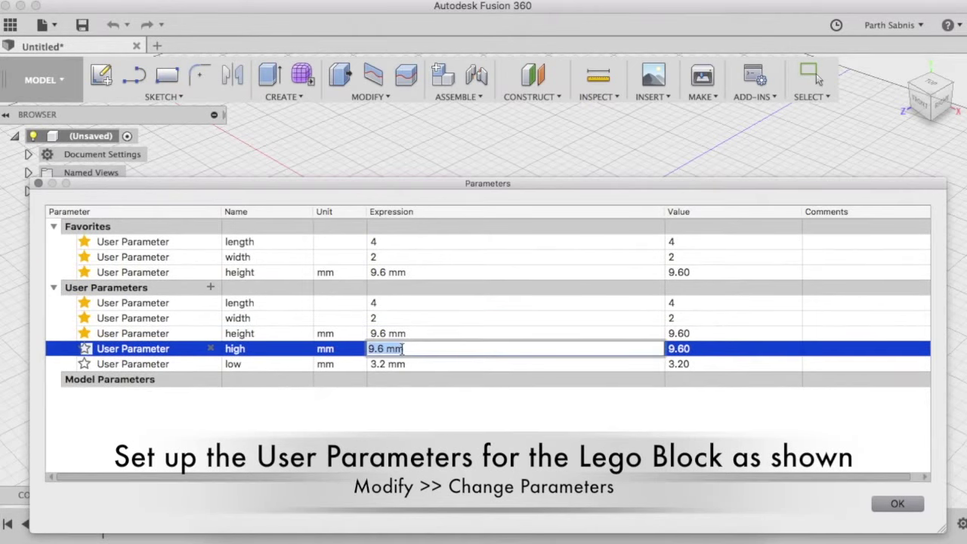
text(3*)
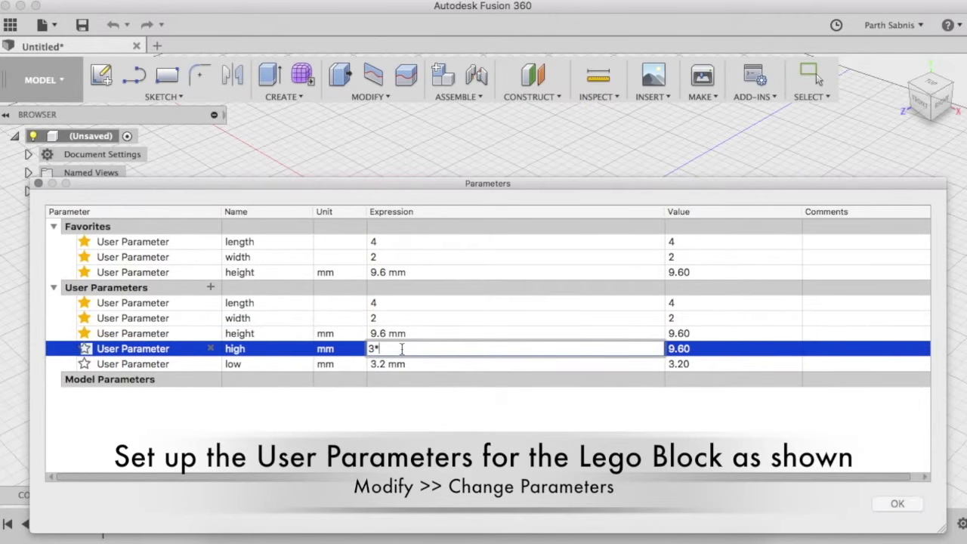
text(low)
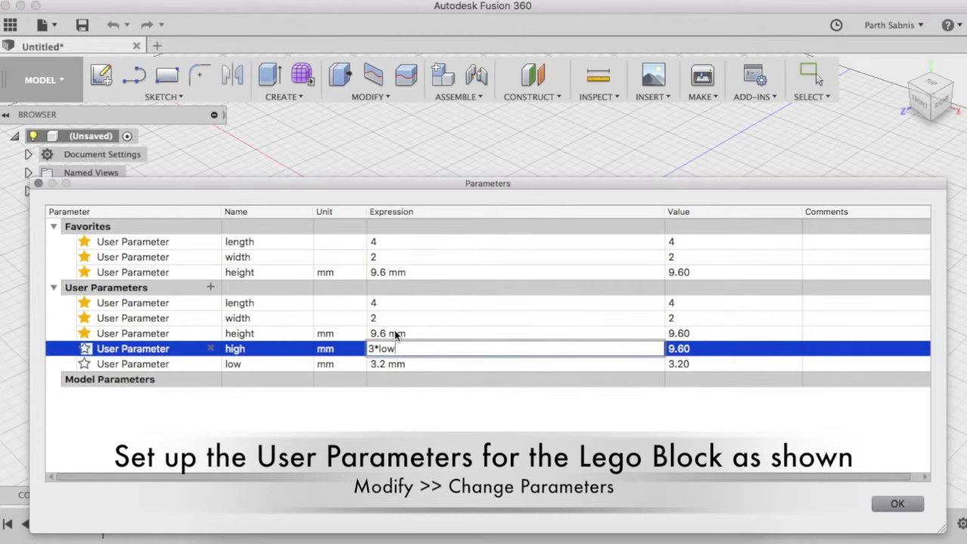
click(394, 335)
text(high)
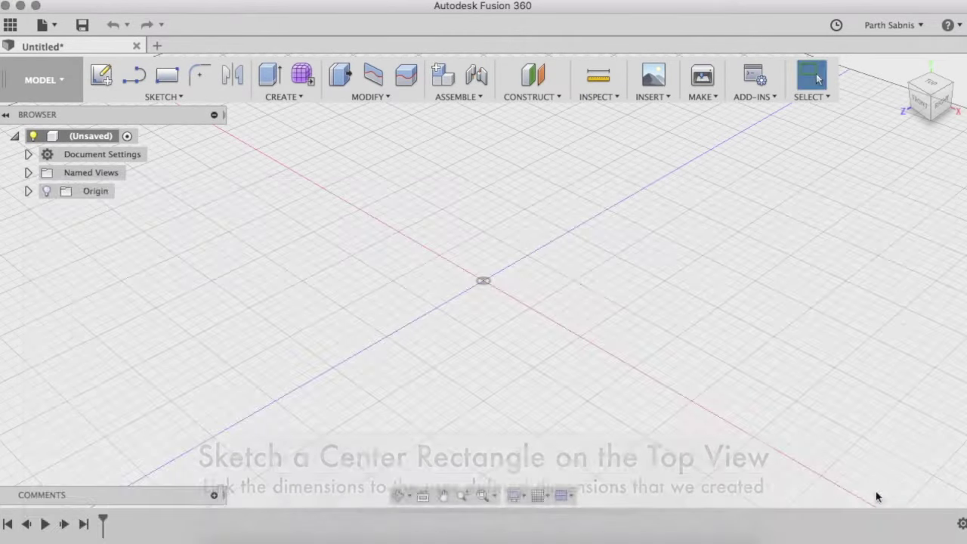
click(897, 504)
click(103, 82)
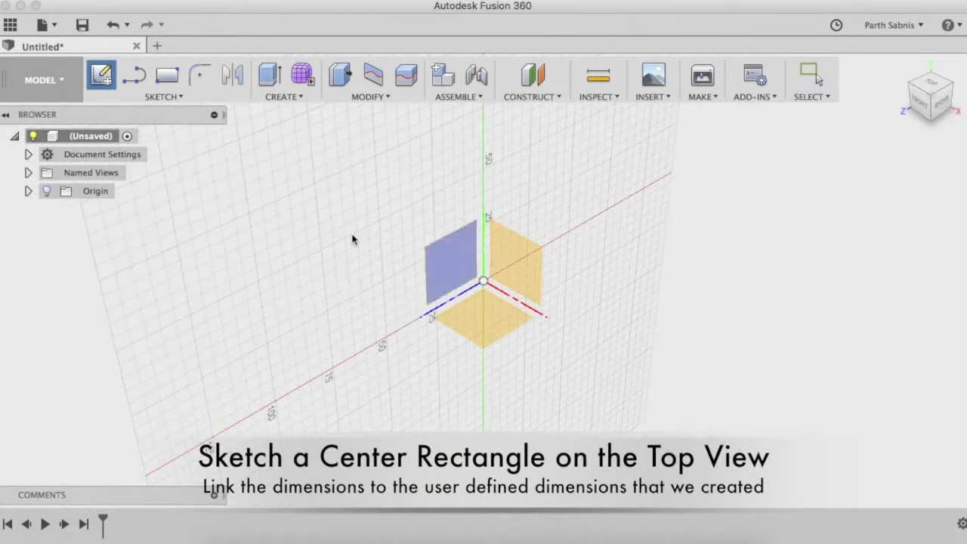
Draw a center rectangle at the origin on the horizontal ground plane.
click(472, 308)
click(164, 79)
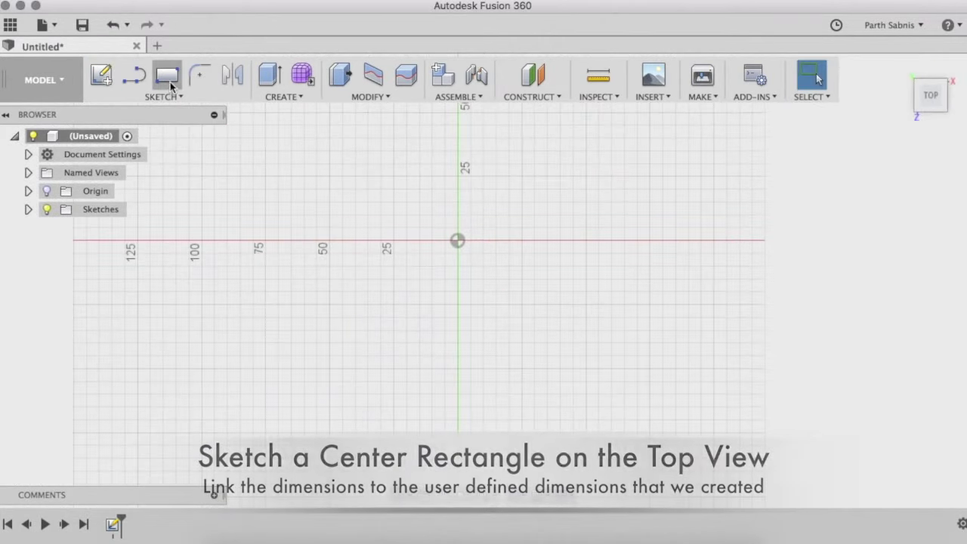
click(926, 233)
click(458, 240)
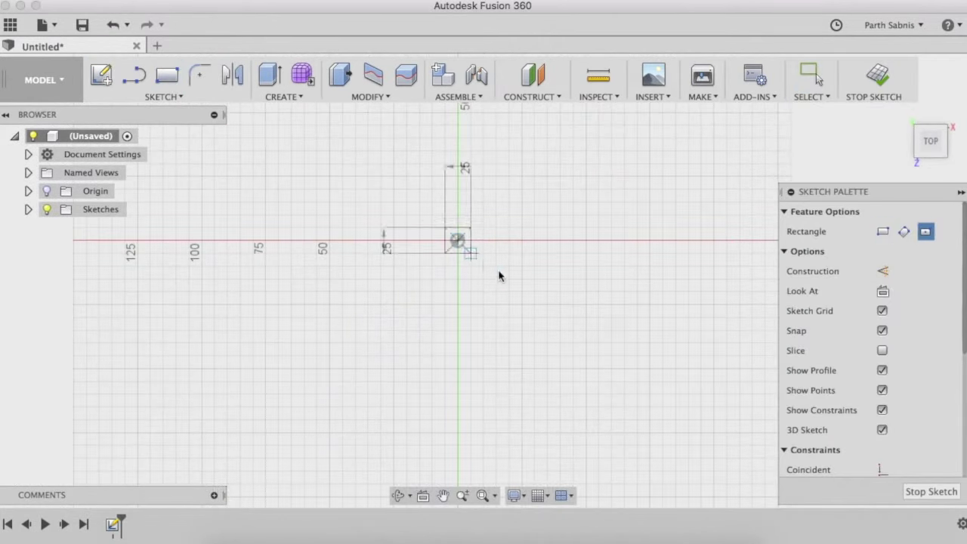
click(573, 304)
middle_drag(549, 178, 540, 254)
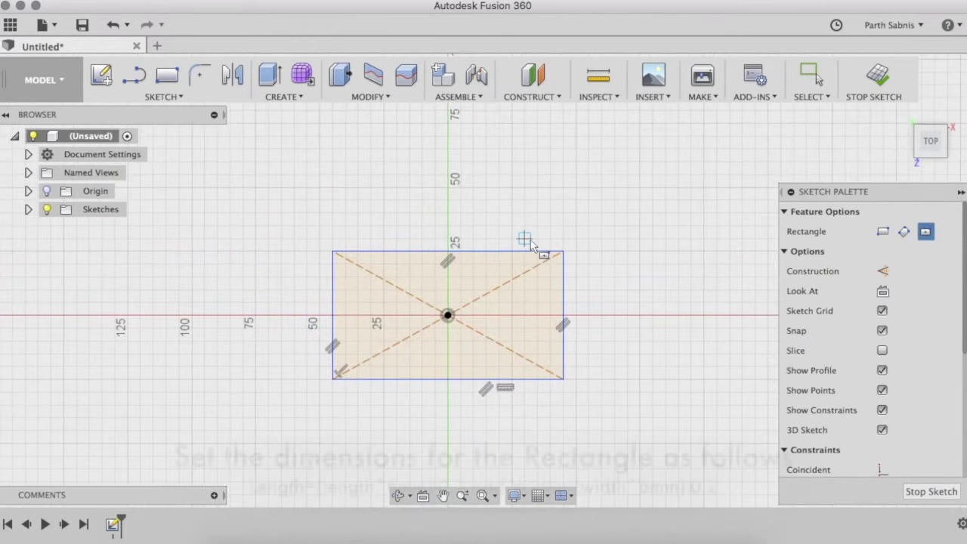
key(Escape)
Dimension the rectangle to (length*8mm)-0.2 by (width*8mm)-0.2.
click(513, 253)
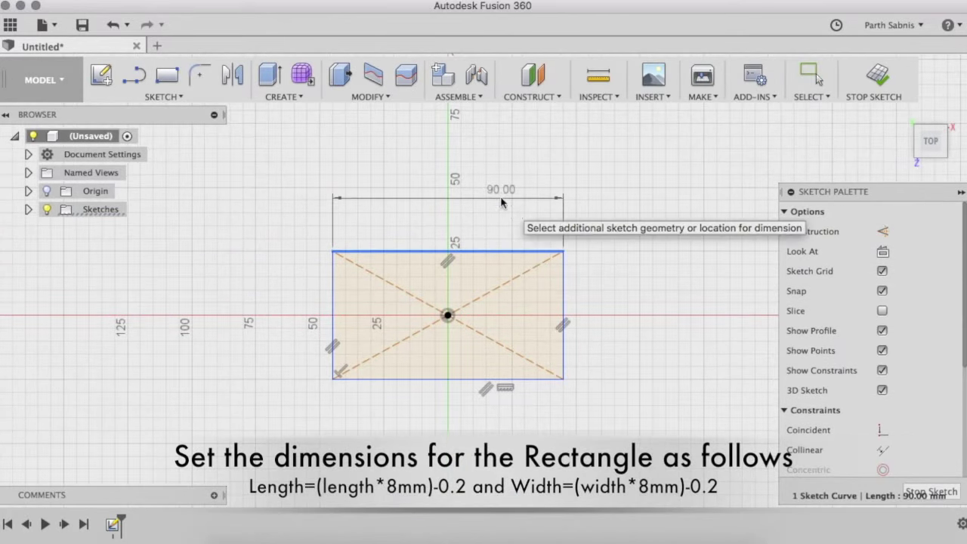
click(499, 193)
text(len)
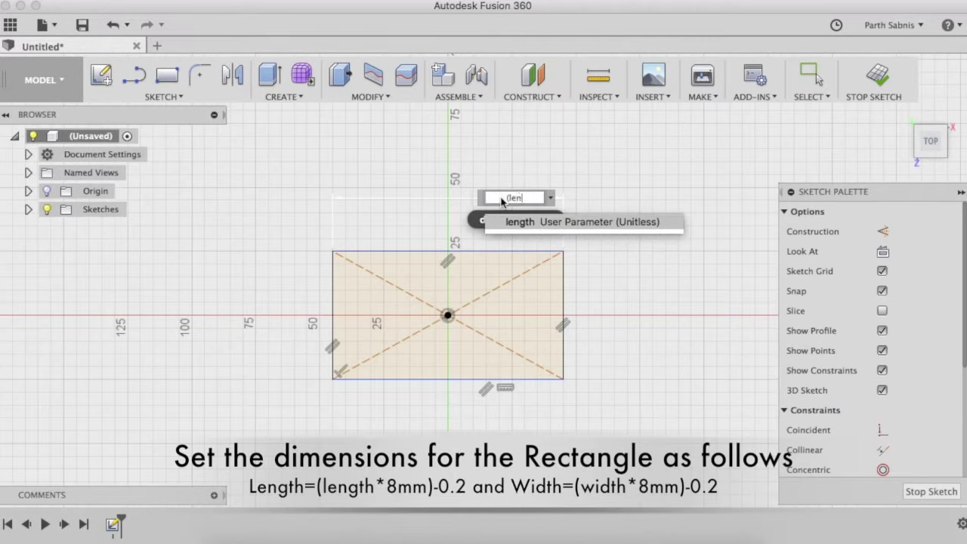
text(gth*8mm)-0)
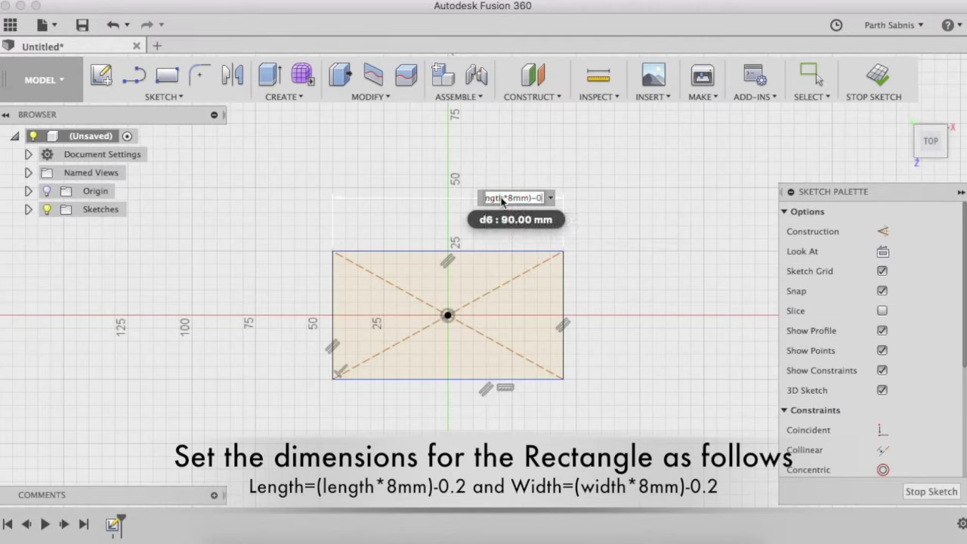
key(Return)
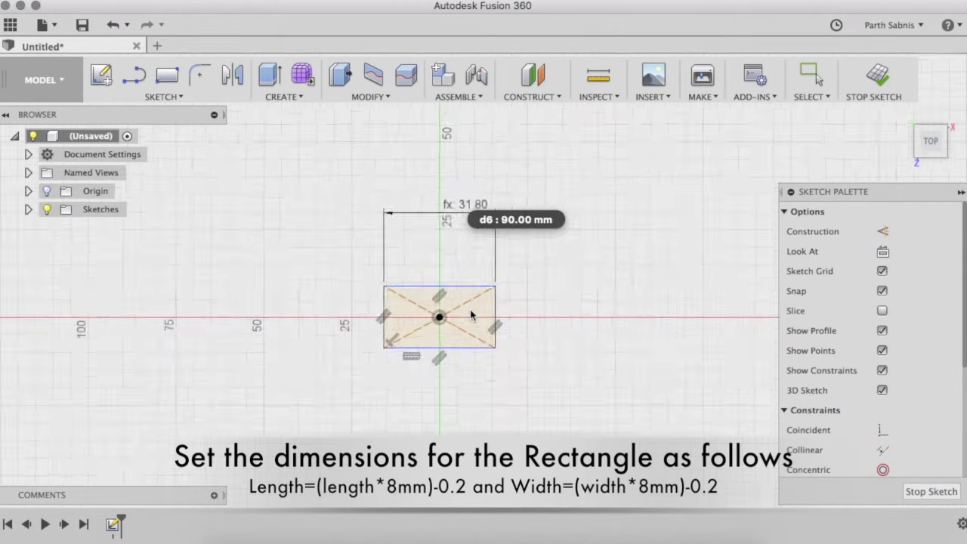
scroll(471, 307, up, 3)
click(517, 297)
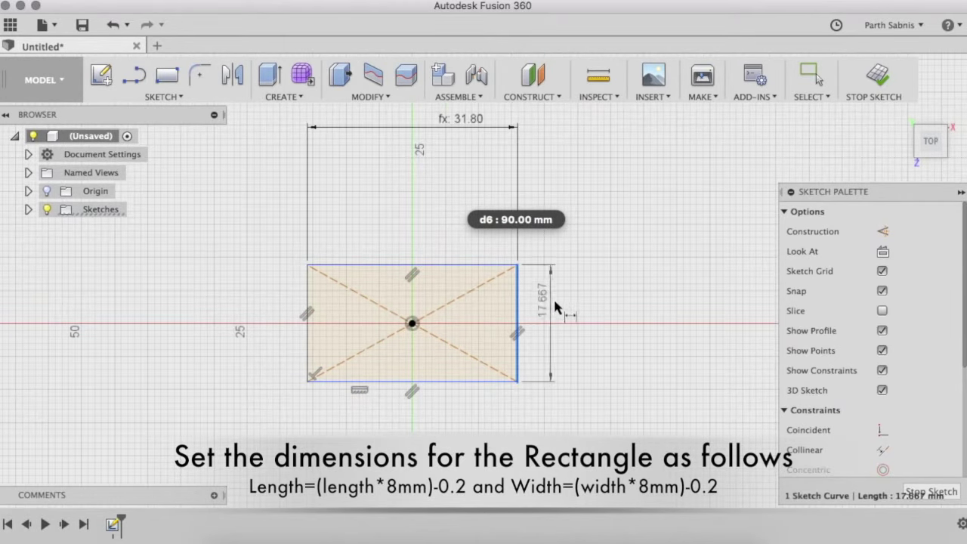
click(592, 333)
text((width*8mm)
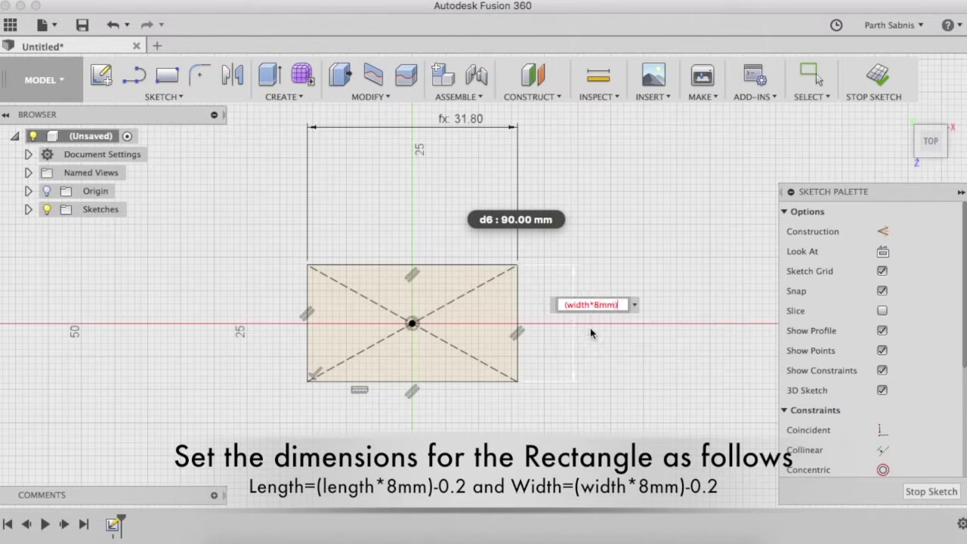
text(2)
key(Return)
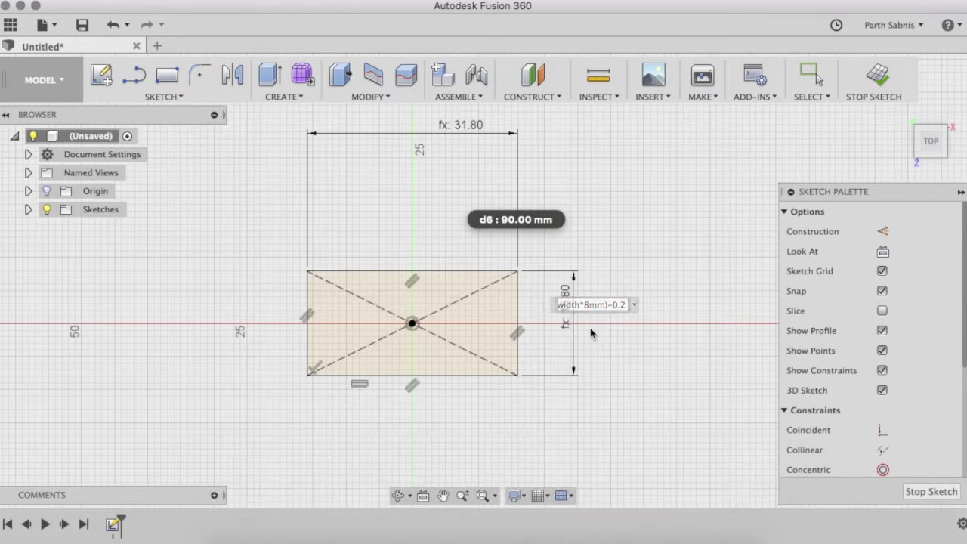
Extrude the rectangle profile by the height parameter into a solid box.
key(e)
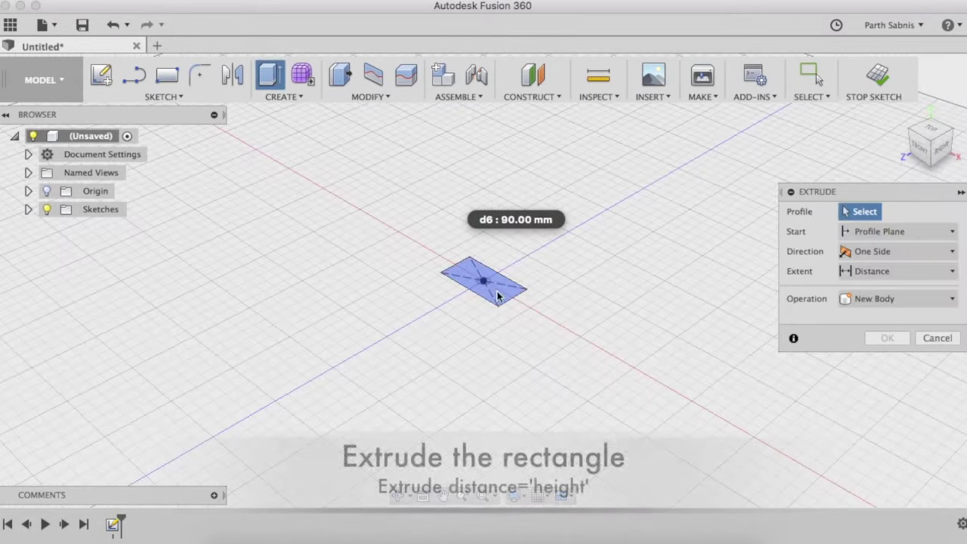
click(495, 283)
text(h)
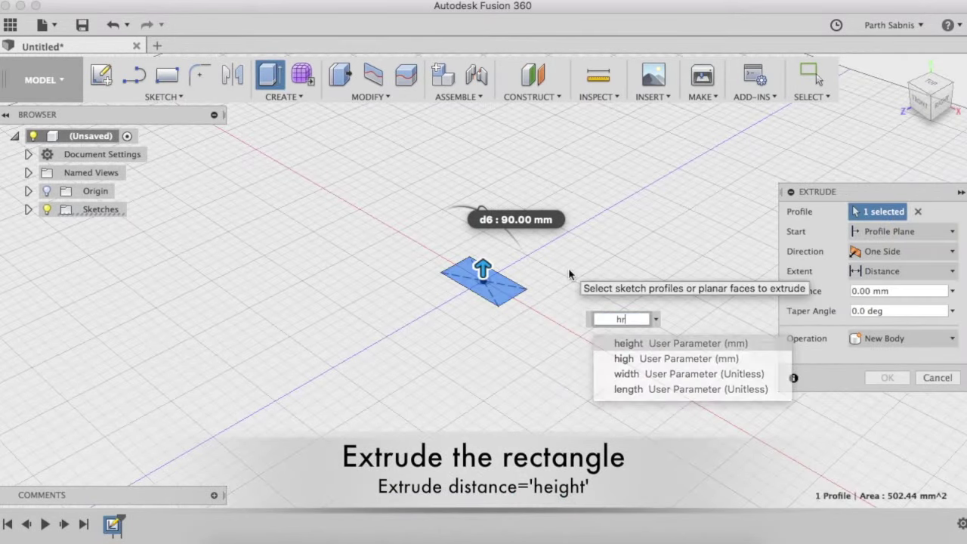
key(Return)
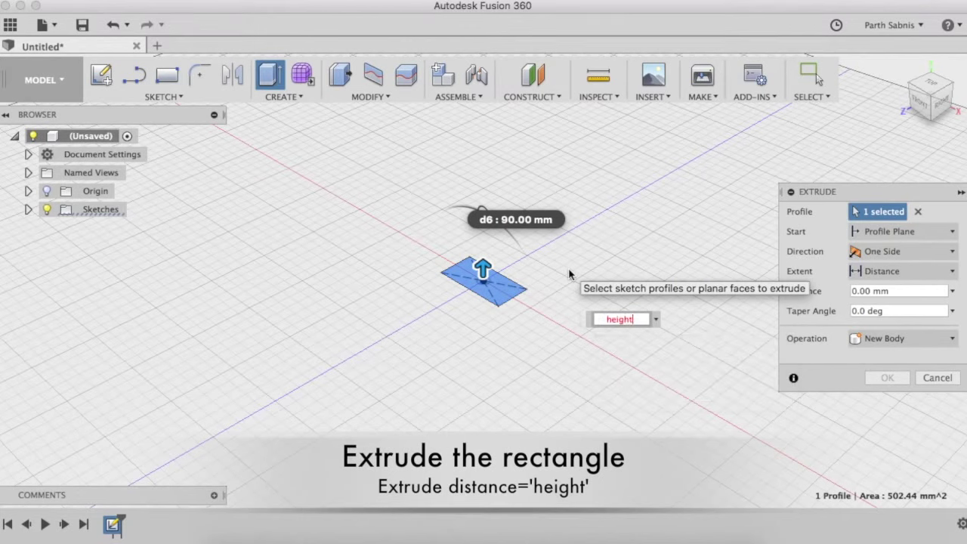
click(884, 378)
Start a new sketch on the box's top face.
scroll(540, 286, up, 3)
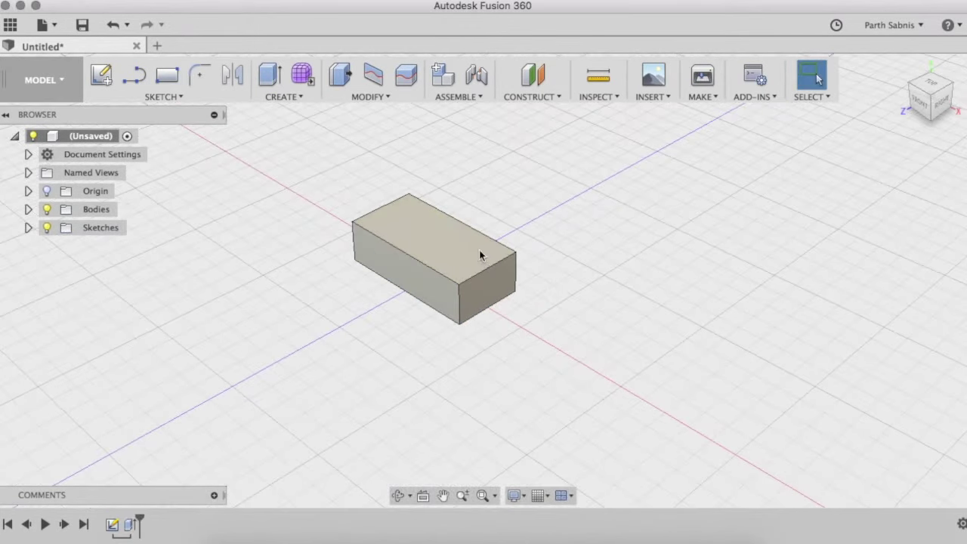
click(435, 226)
click(101, 75)
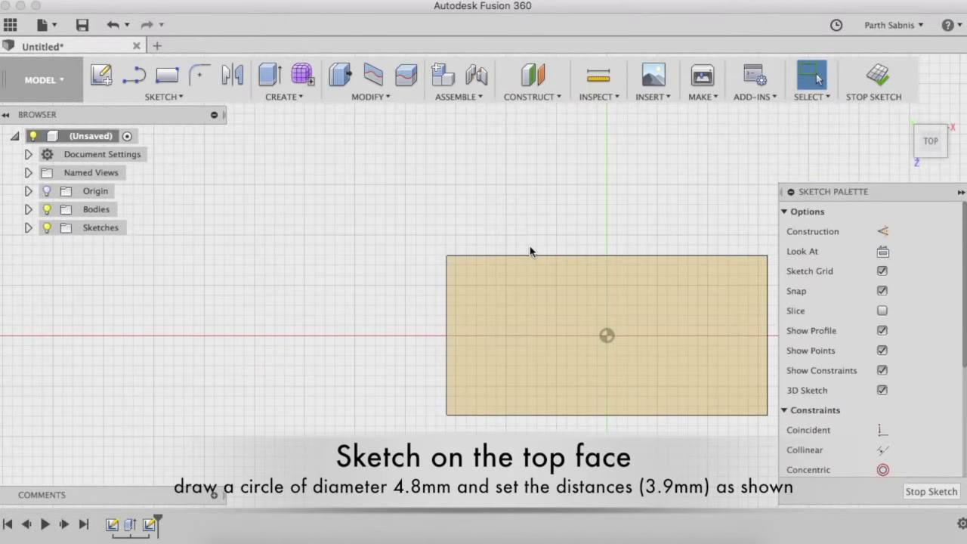
Draw a 4.8 mm diameter circle near the top-left corner of the face.
key(c)
click(486, 296)
text(4.8)
key(Tab)
key(Return)
key(Escape)
Dimension the circle centre 3.90 mm from the face's left and top edges.
click(447, 302)
click(486, 296)
click(481, 213)
text(3.9)
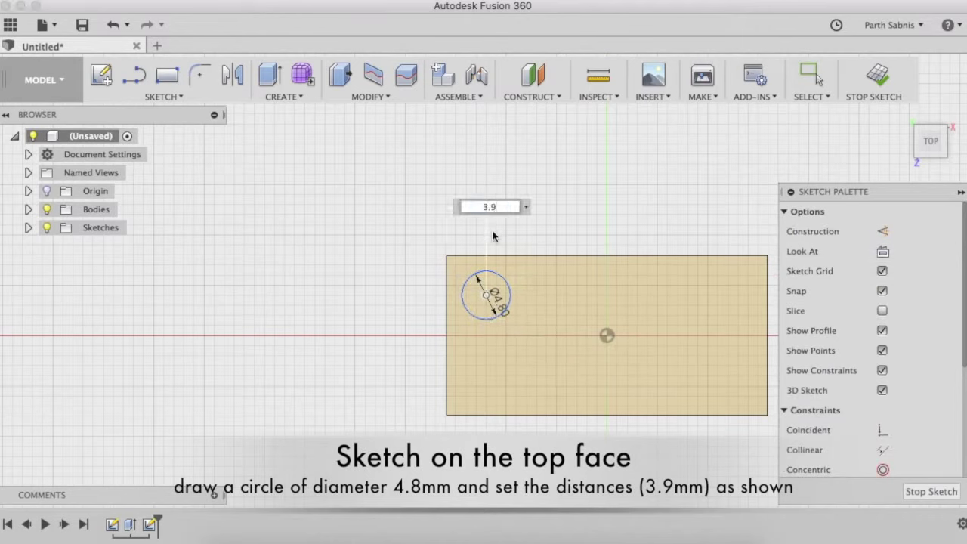
key(Return)
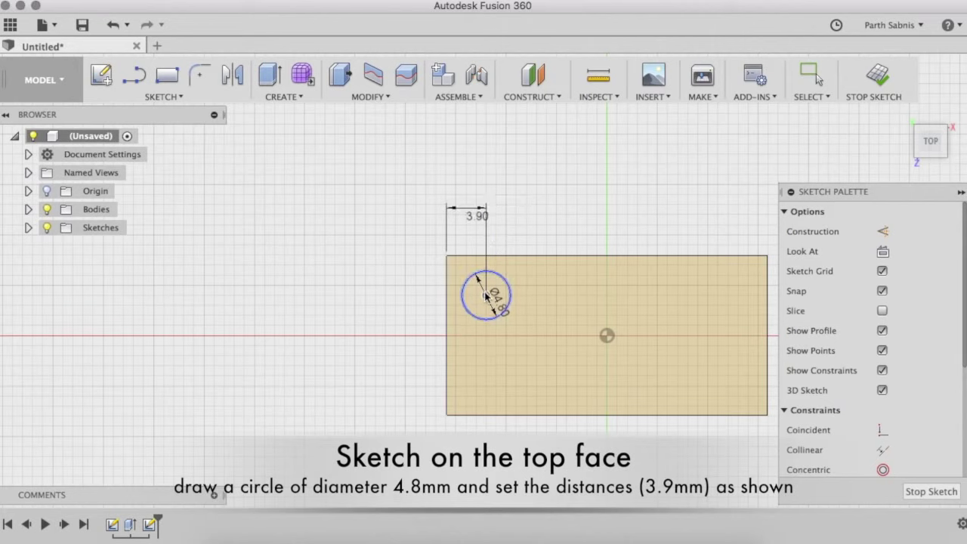
click(503, 257)
click(486, 296)
click(392, 286)
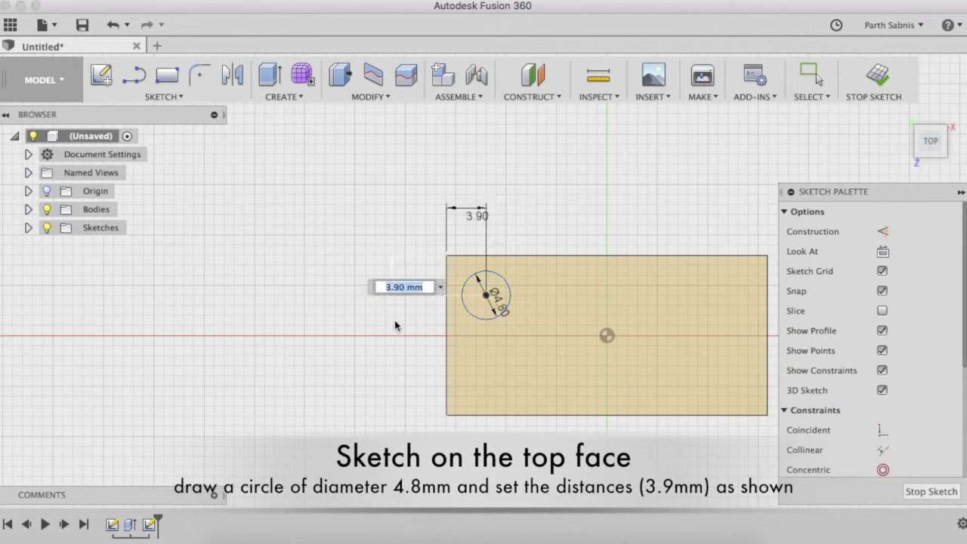
text(3.9)
key(Return)
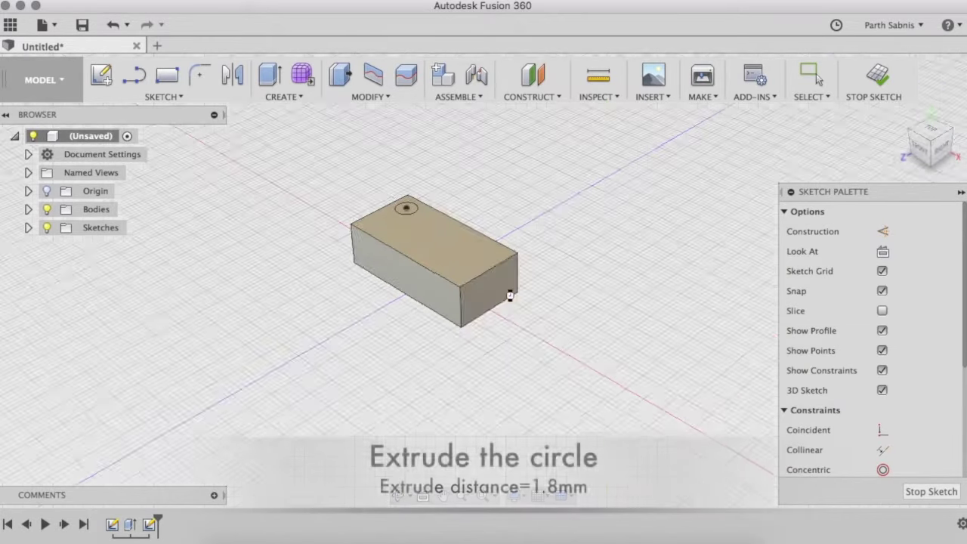
Extrude the 4.8 mm circle 1.8 mm upward into a cylindrical stud.
key(e)
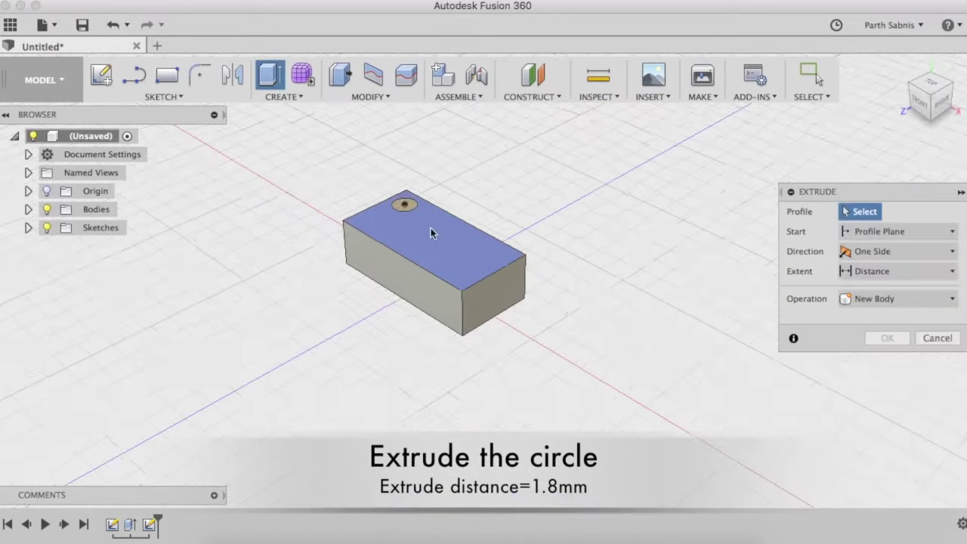
click(388, 188)
text(1.8)
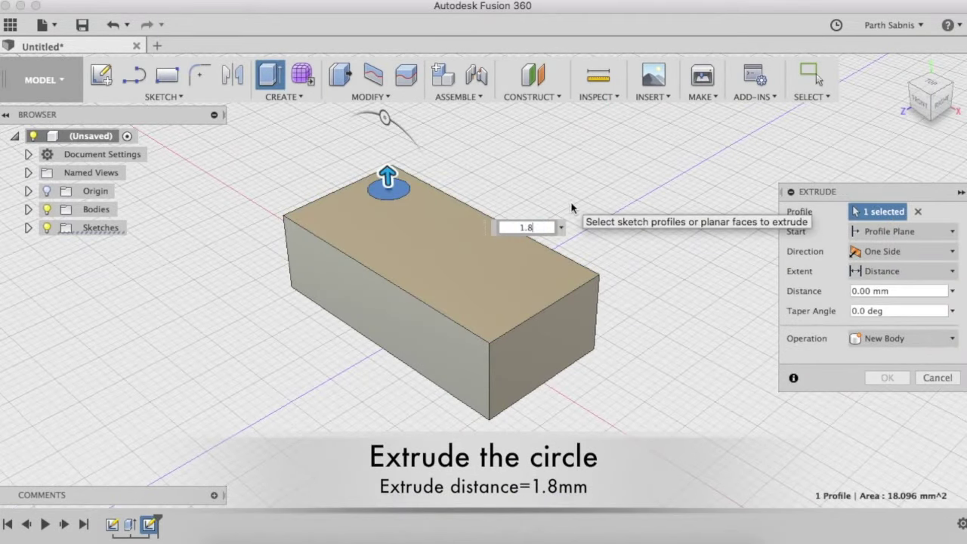
key(Return)
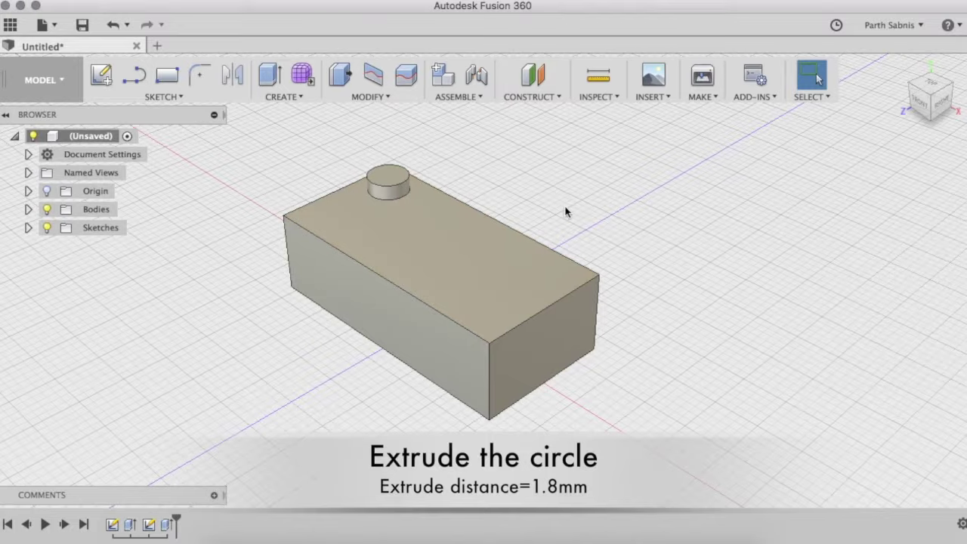
shift+middle_drag(566, 212, 594, 221)
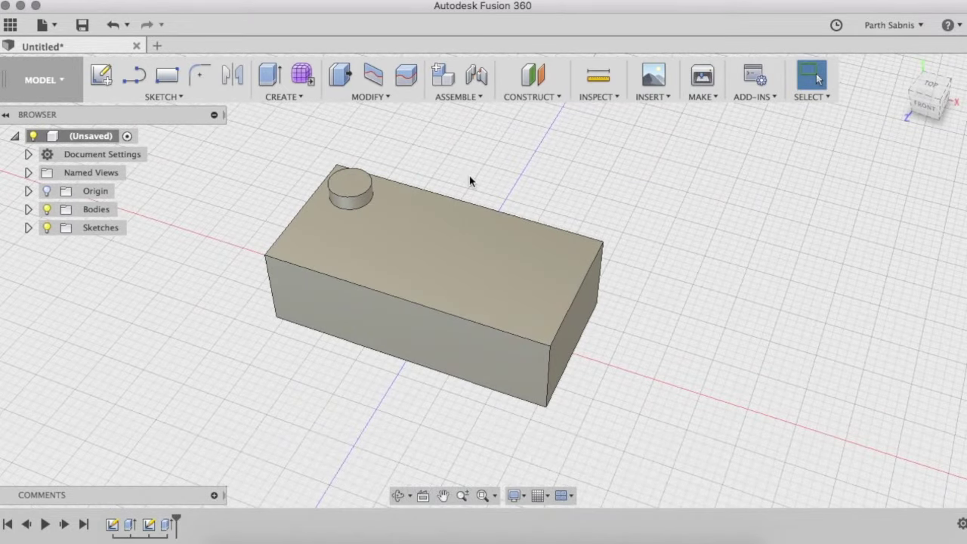
Start a rectangular pattern of the stud along the block's top and left edges.
click(292, 98)
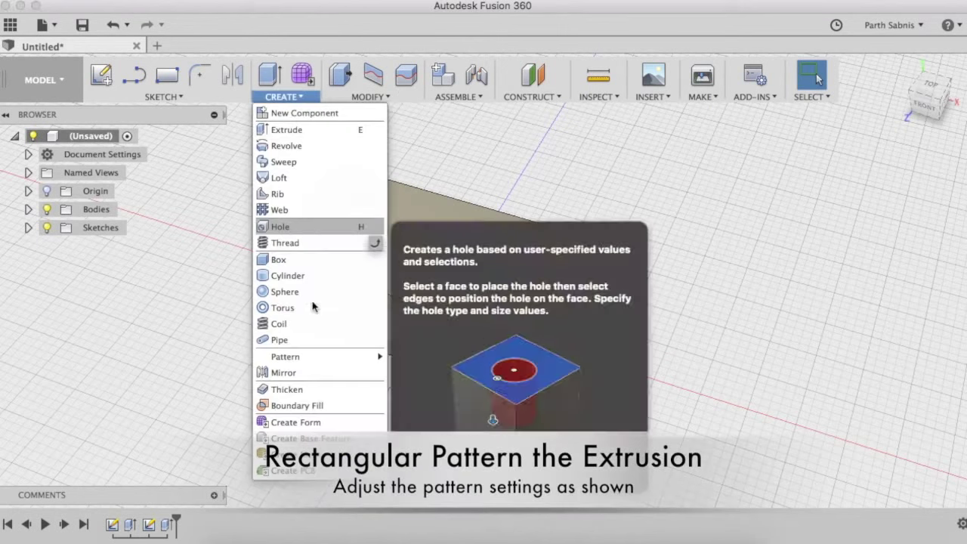
mouse_move(286, 357)
click(435, 357)
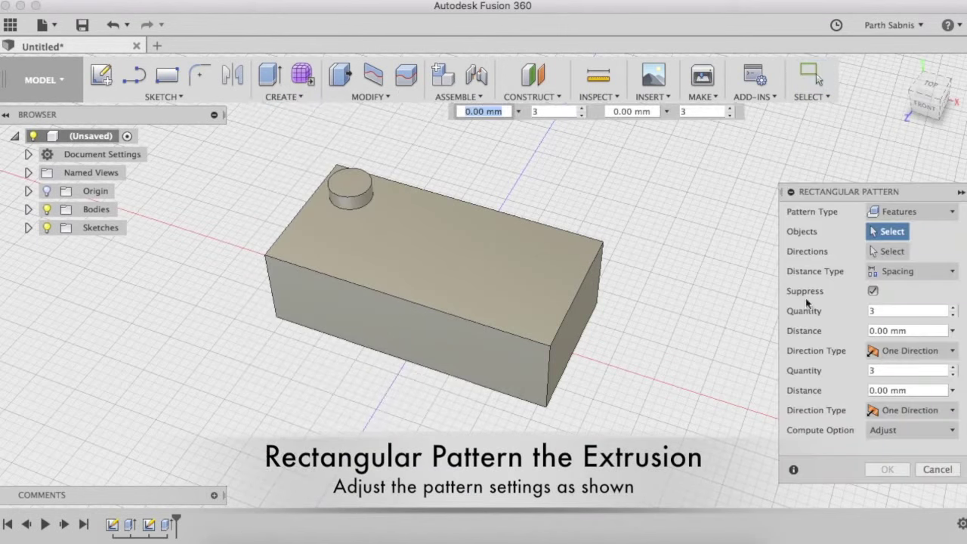
click(163, 524)
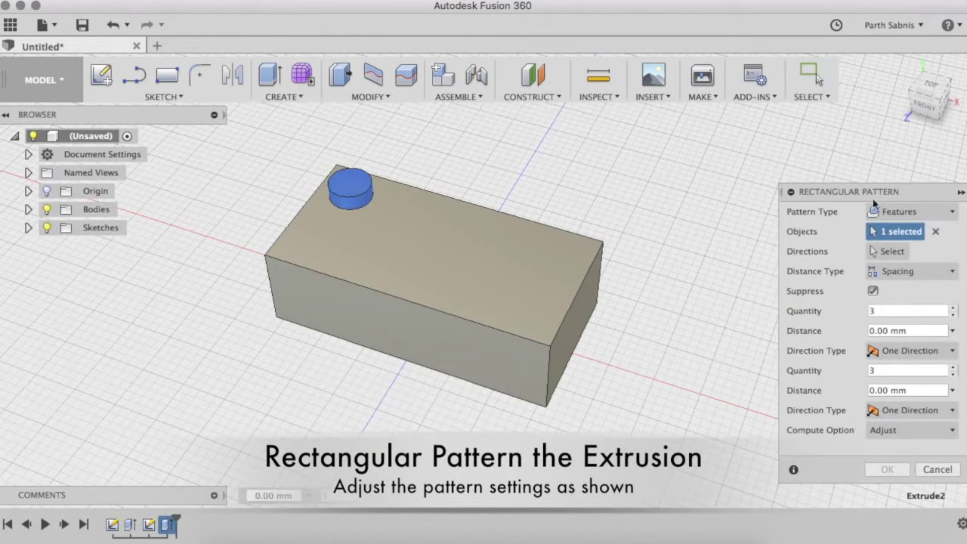
click(932, 85)
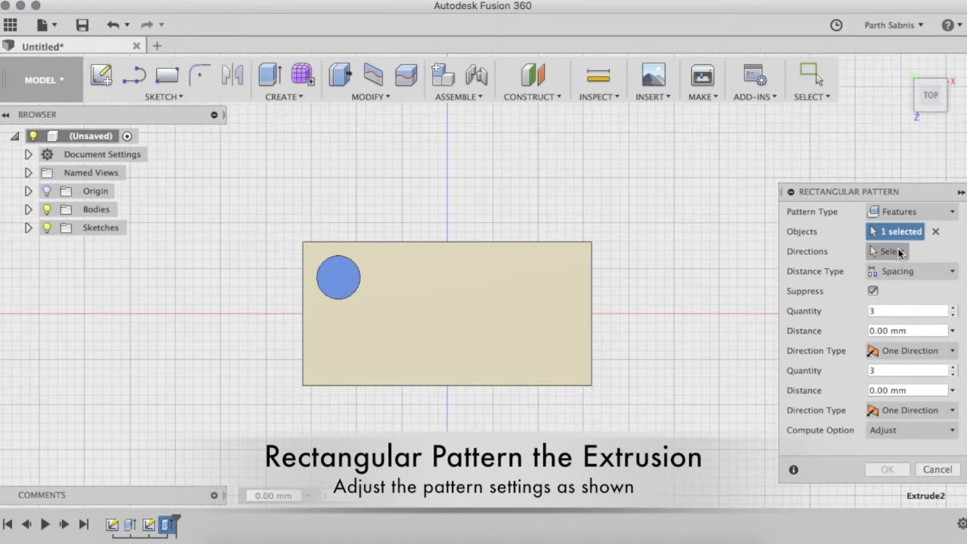
click(900, 252)
click(423, 242)
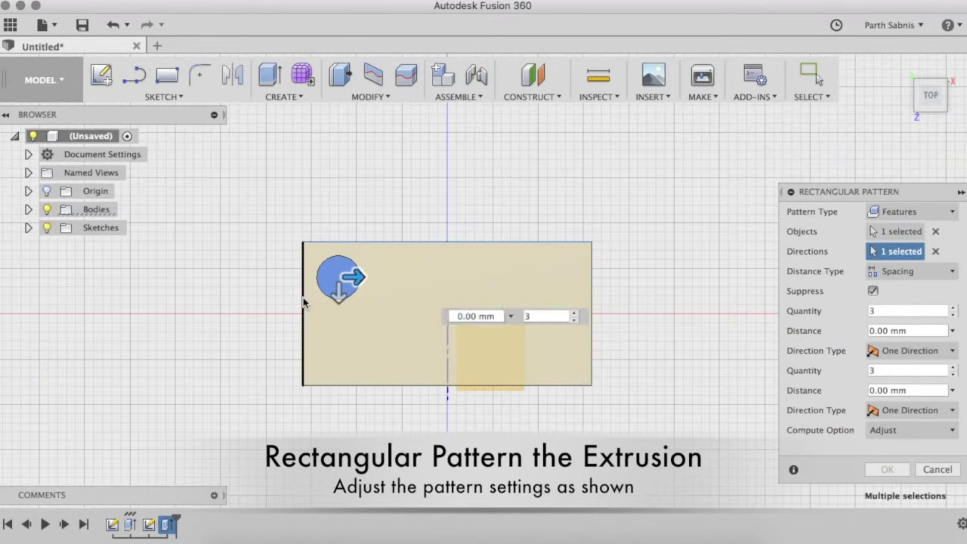
click(303, 297)
mouse_move(353, 277)
mouse_down()
mouse_move(469, 281)
mouse_move(443, 277)
mouse_up()
drag(338, 286, 340, 342)
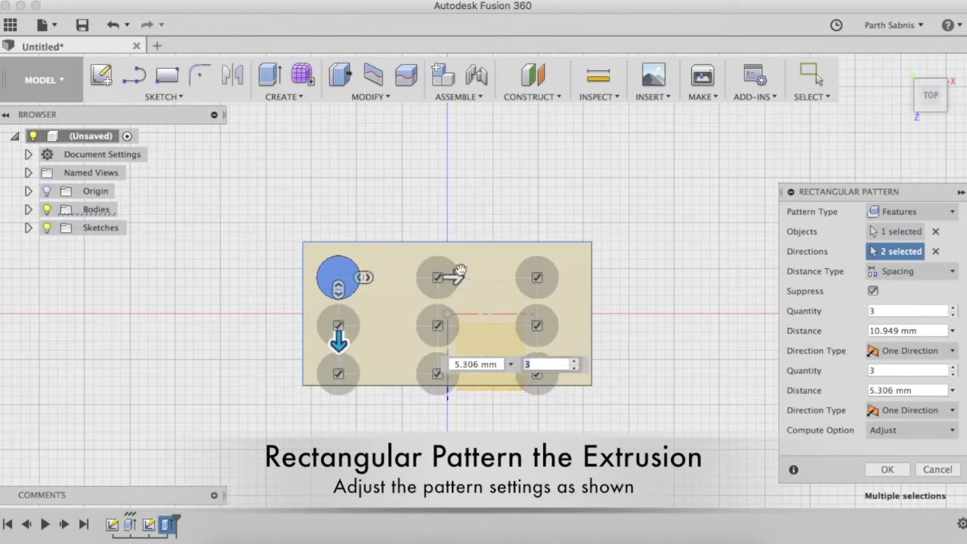
Set pattern quantities to length and width with 8 mm spacing, and apply it.
click(899, 311)
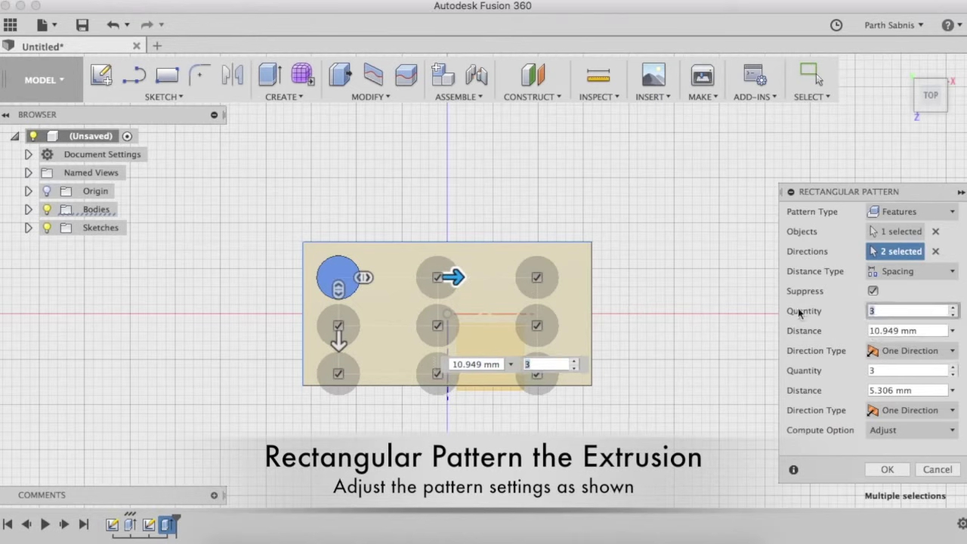
text(len)
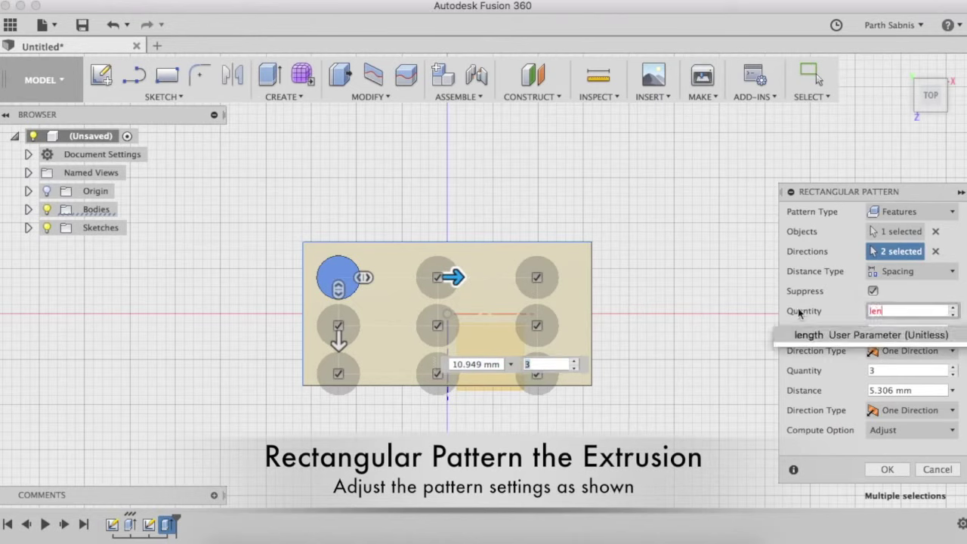
key(Return)
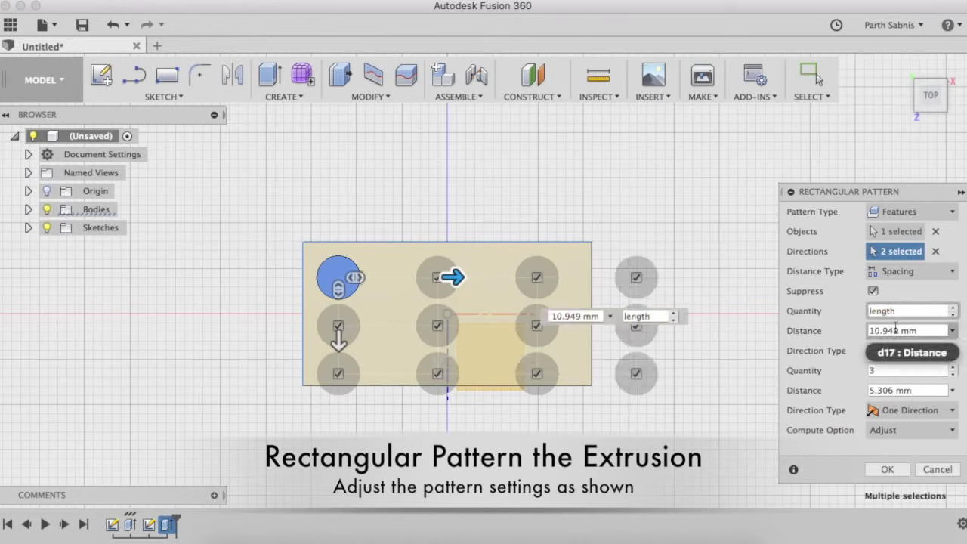
double_click(897, 330)
text(8)
key(Return)
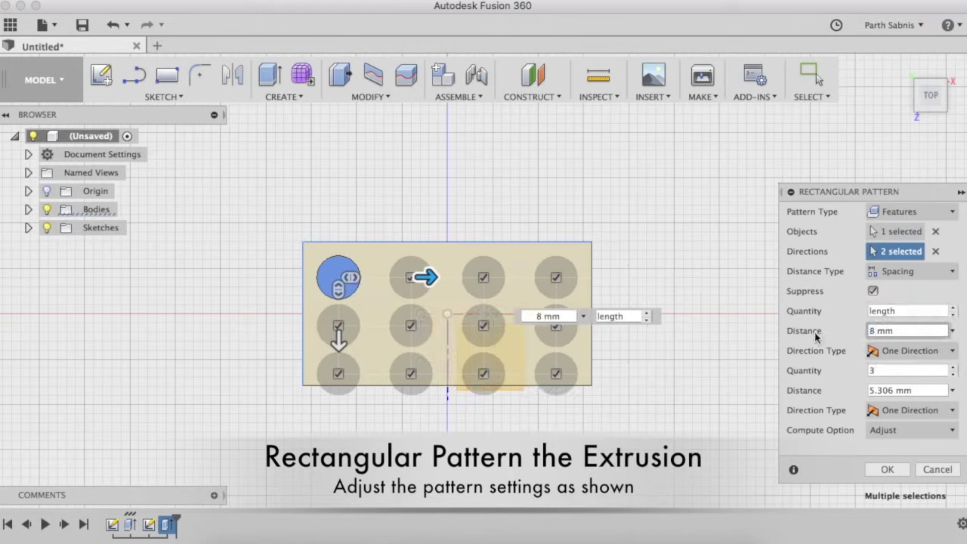
click(338, 342)
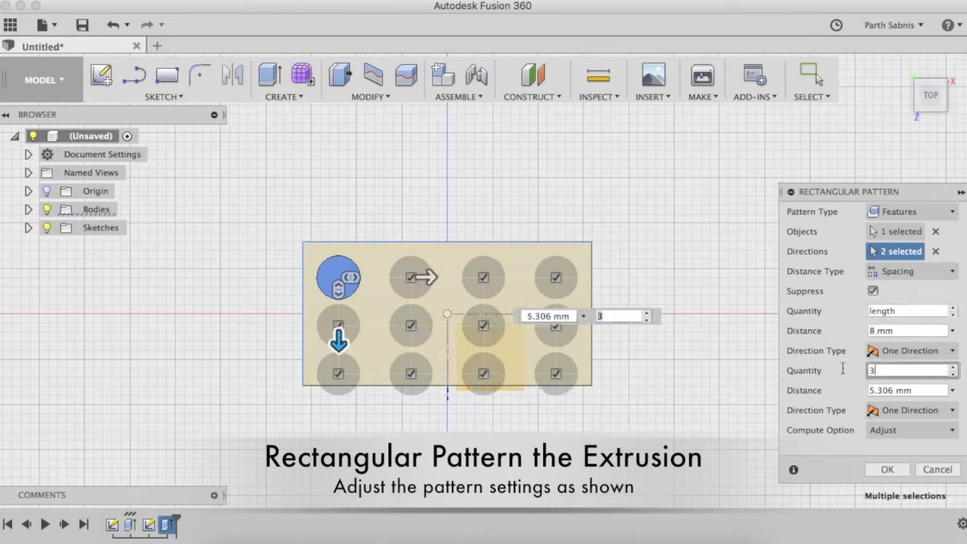
text(width)
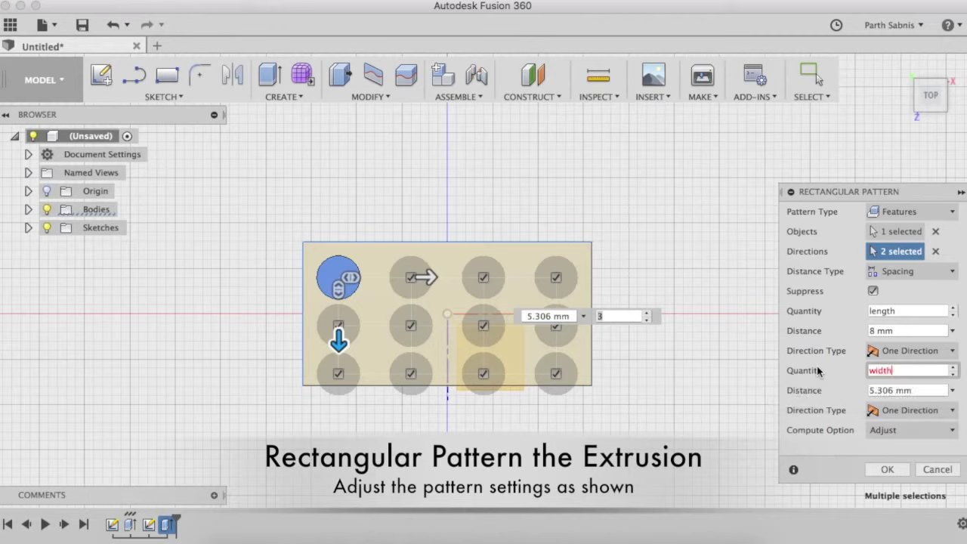
key(Return)
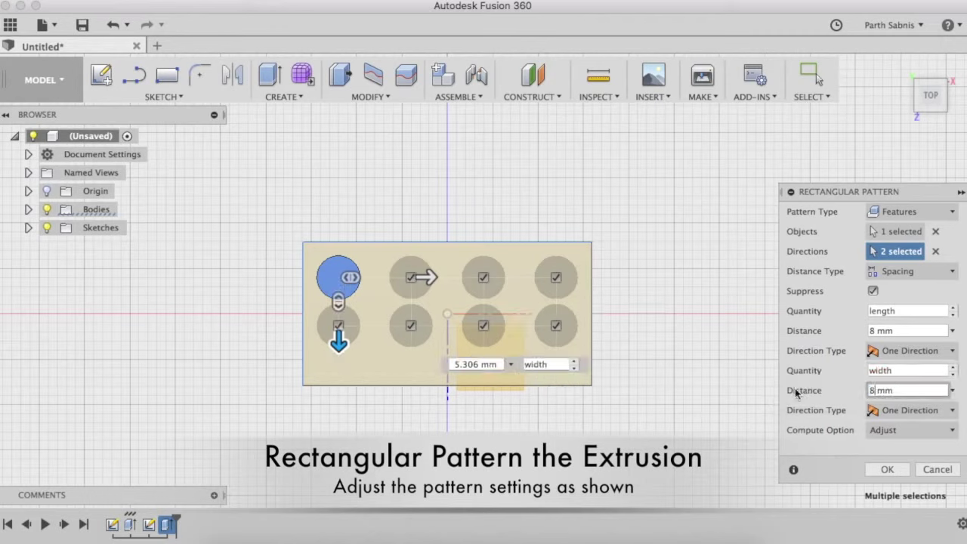
key(Return)
click(888, 469)
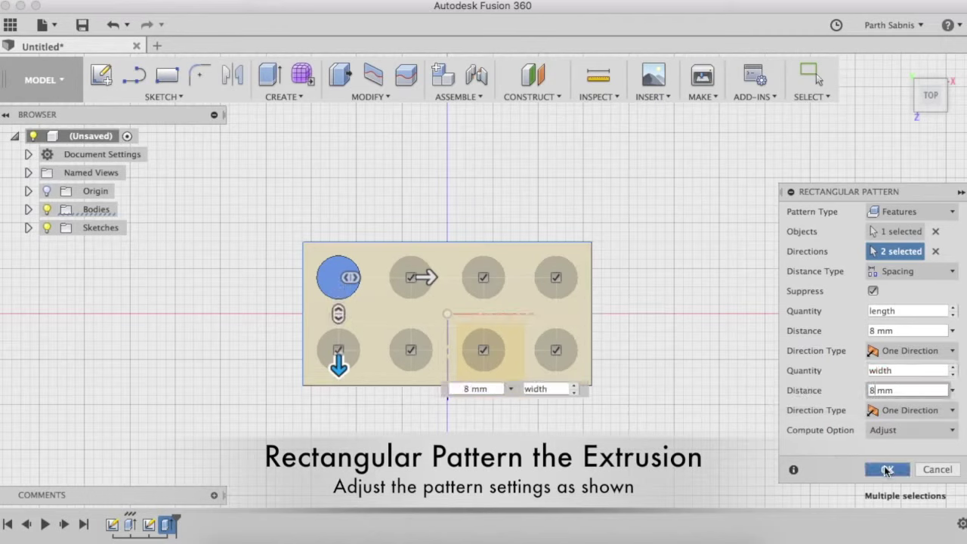
mouse_move(657, 380)
shift+middle_down()
mouse_move(498, 316)
mouse_move(535, 305)
shift+middle_up()
Shell the brick from the bottom face with 1.6 mm walls.
click(379, 96)
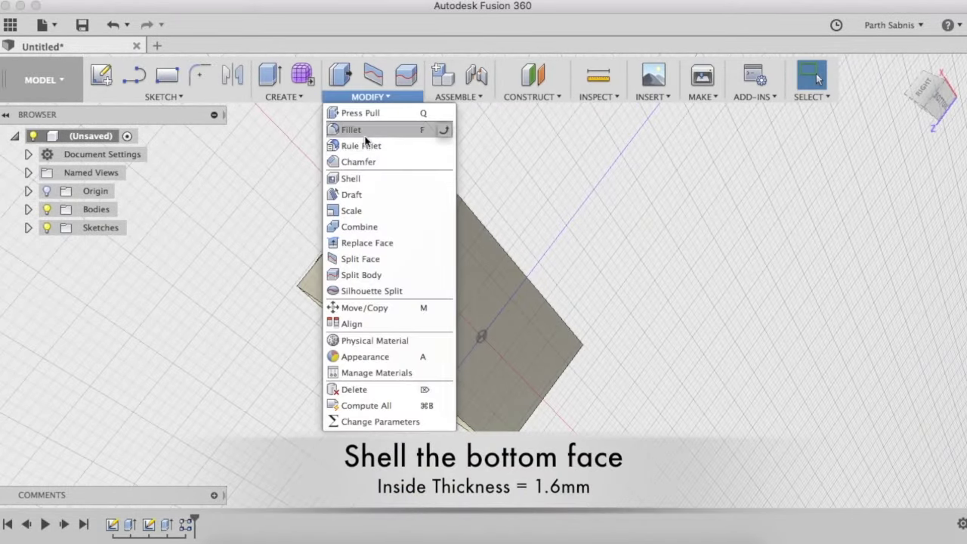
click(355, 178)
click(446, 249)
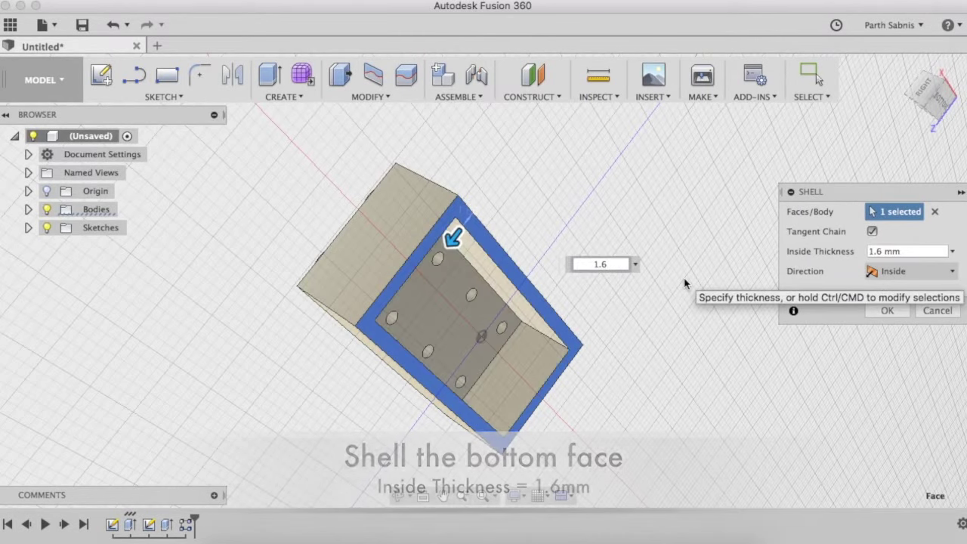
key(Return)
click(481, 236)
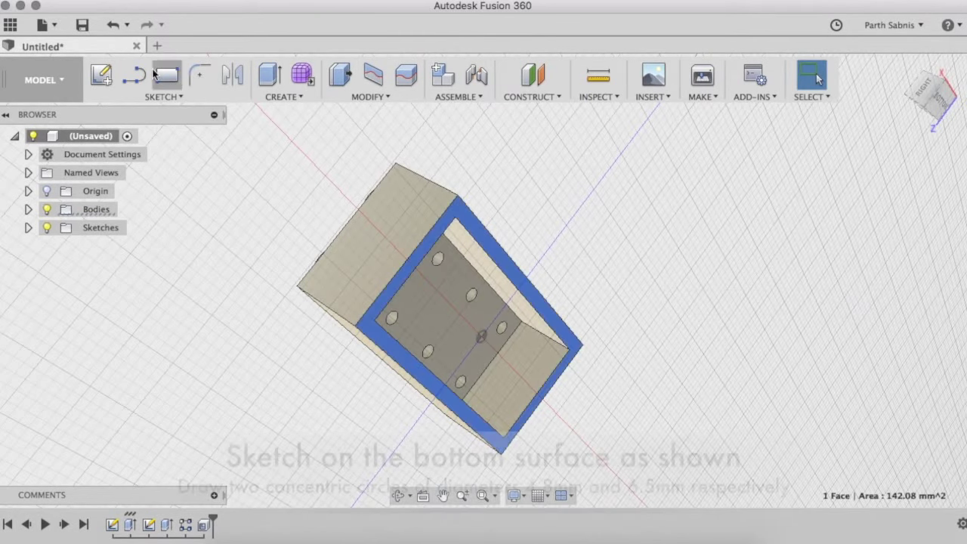
Sketch on the inner bottom face and draw a 4.8 mm circle.
click(101, 75)
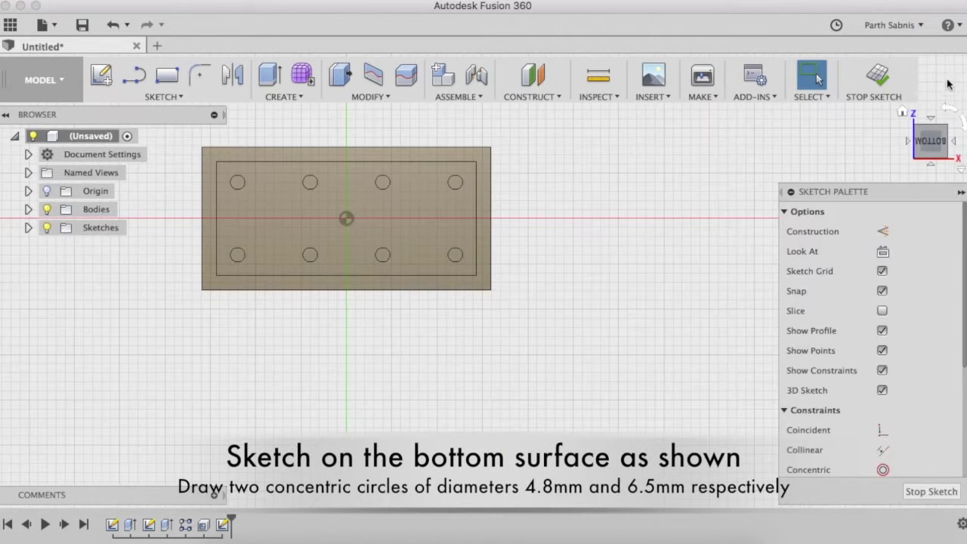
drag(951, 108, 567, 224)
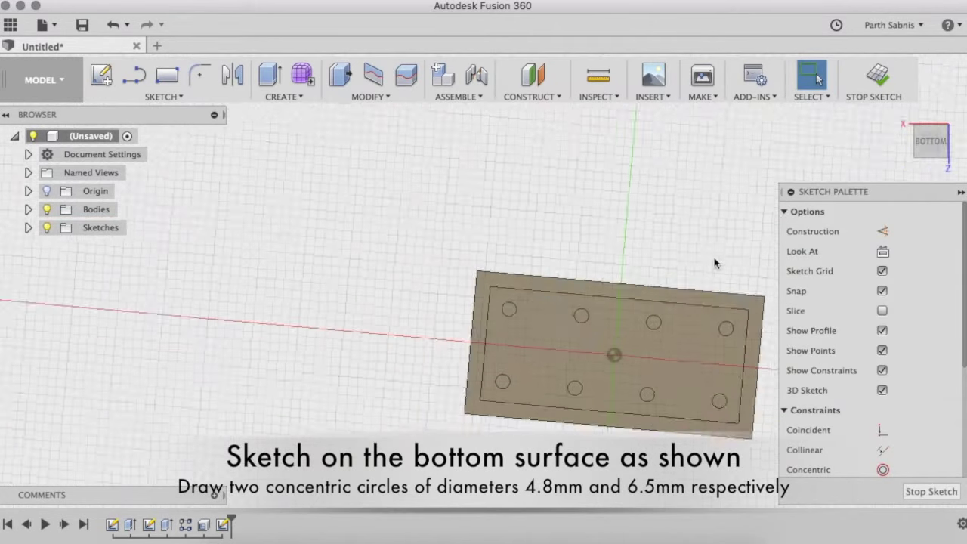
middle_drag(568, 225, 334, 278)
scroll(334, 278, up, 3)
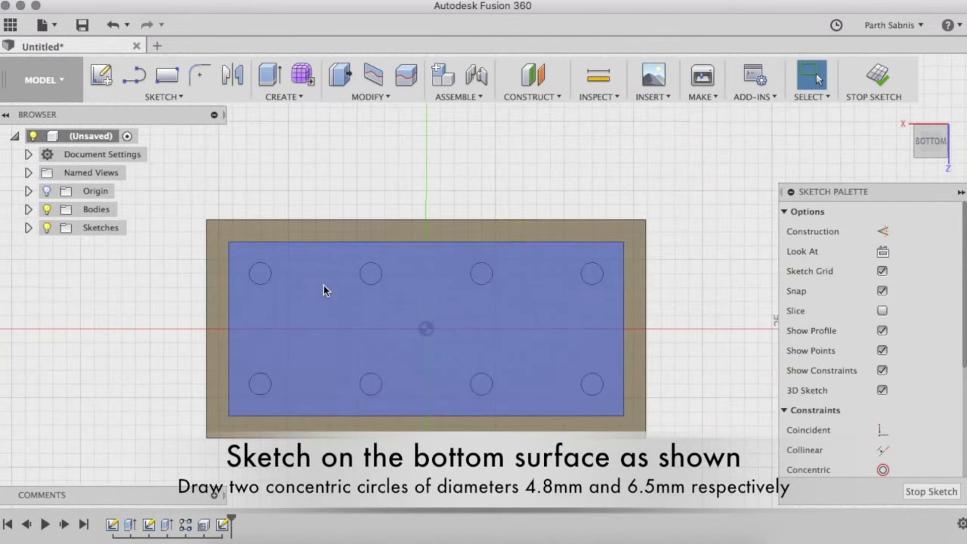
key(c)
click(302, 329)
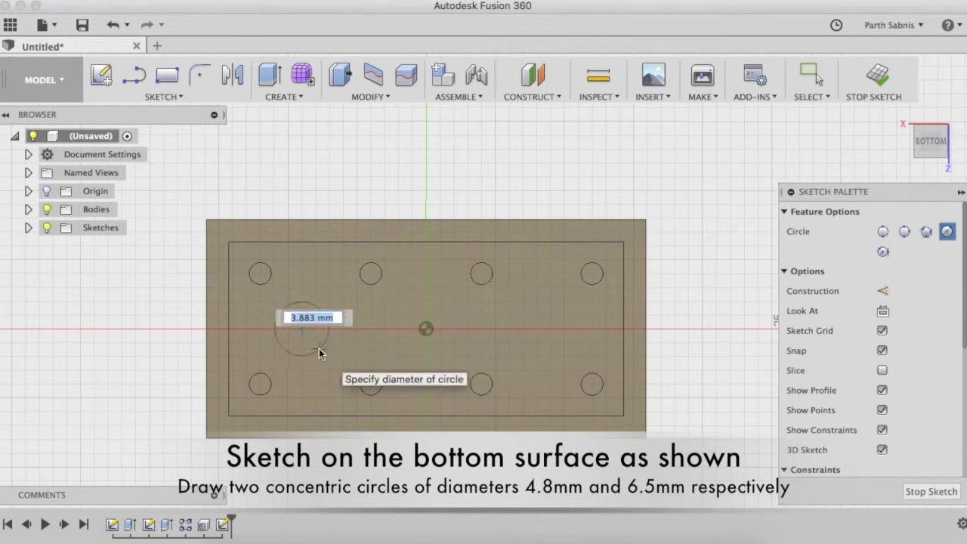
text(4.8)
key(Tab)
key(Return)
key(Escape)
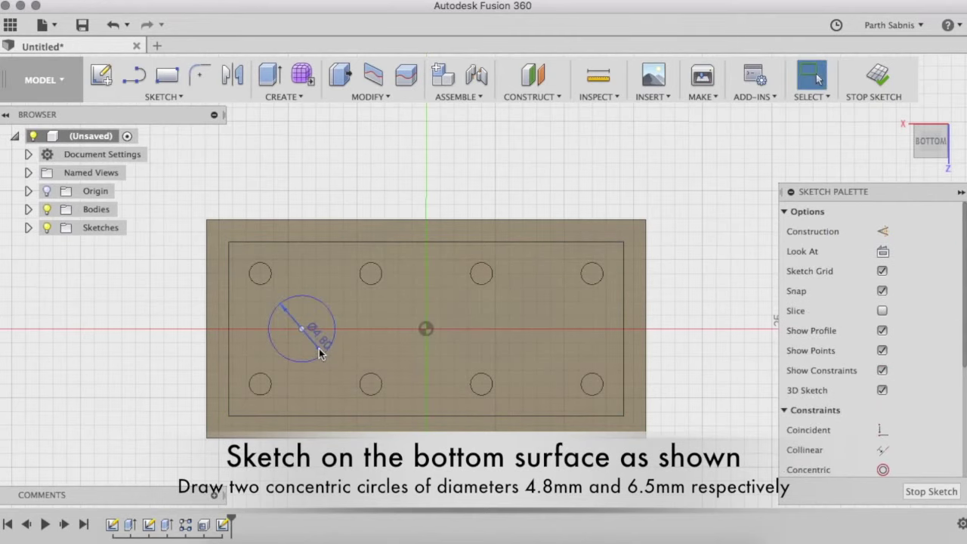
Draw a concentric 6.5 mm circle around the first one.
key(c)
click(303, 330)
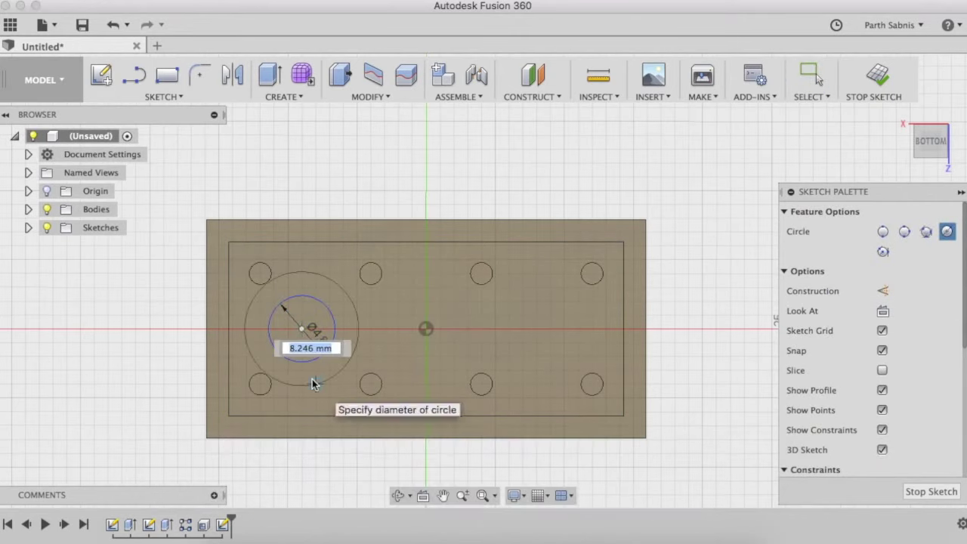
key(Tab)
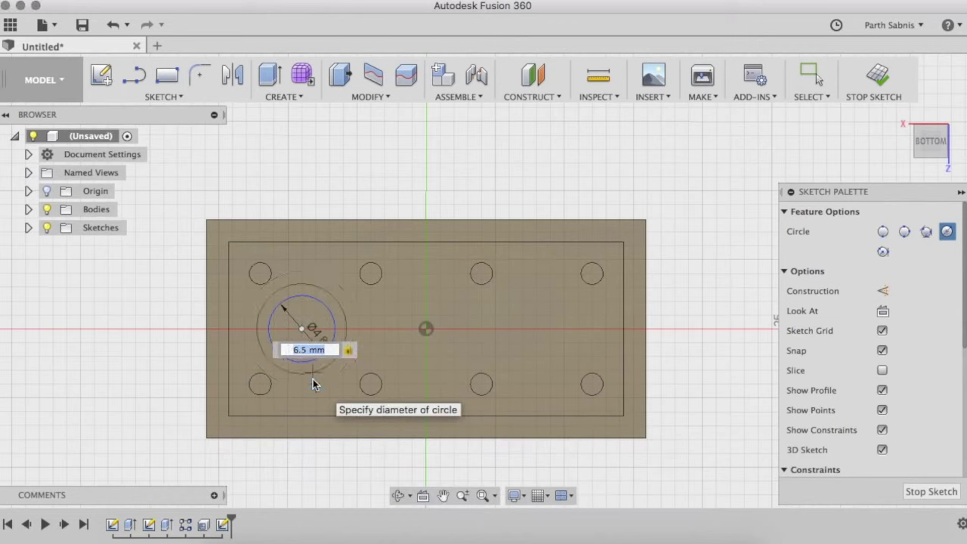
key(Return)
key(Escape)
Dimension the circles' centre 7.9 mm from the plate's left and bottom edges.
key(d)
click(302, 329)
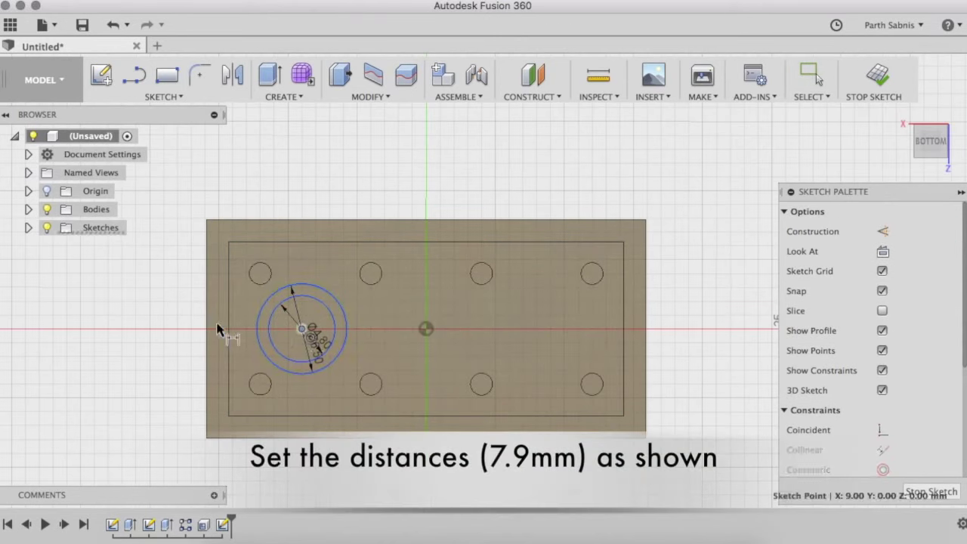
click(209, 328)
click(297, 164)
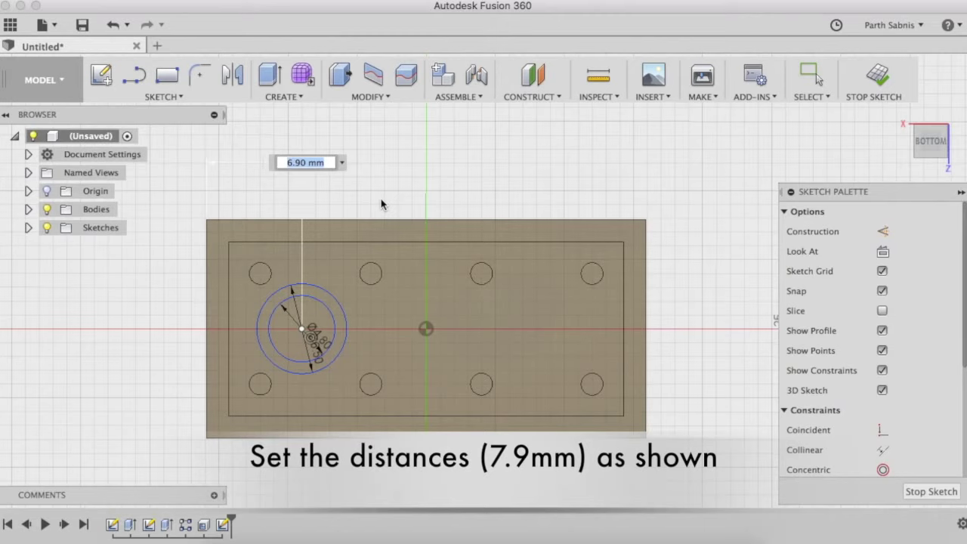
text(7.9)
key(Return)
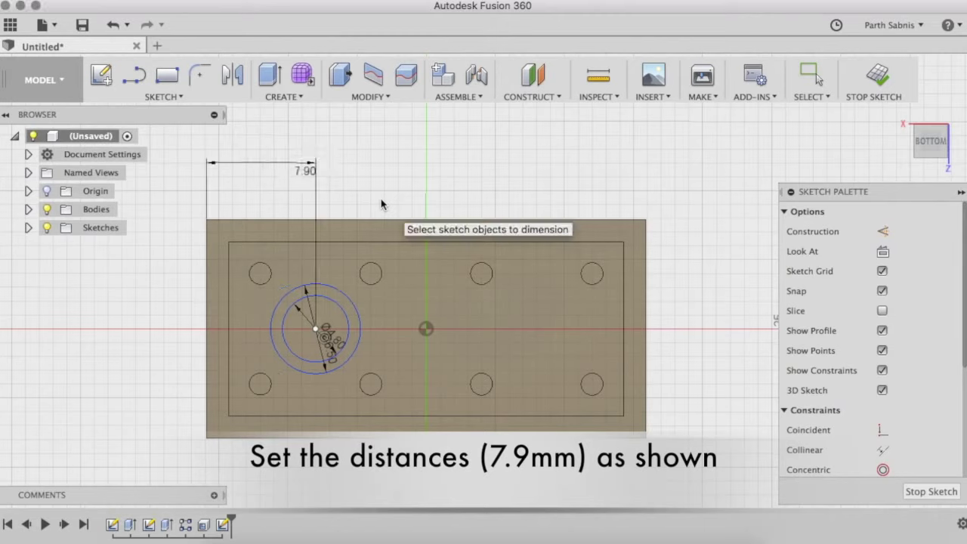
click(315, 329)
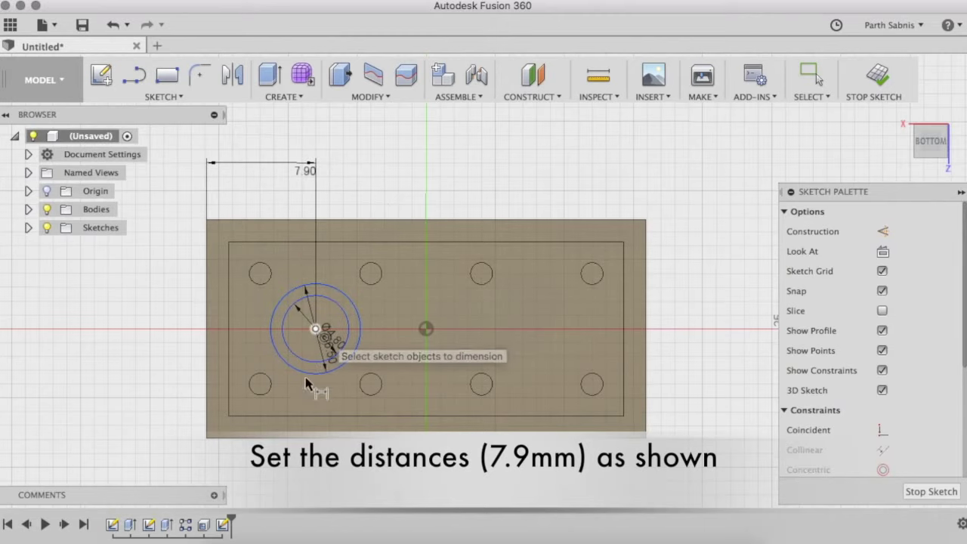
click(267, 430)
click(127, 370)
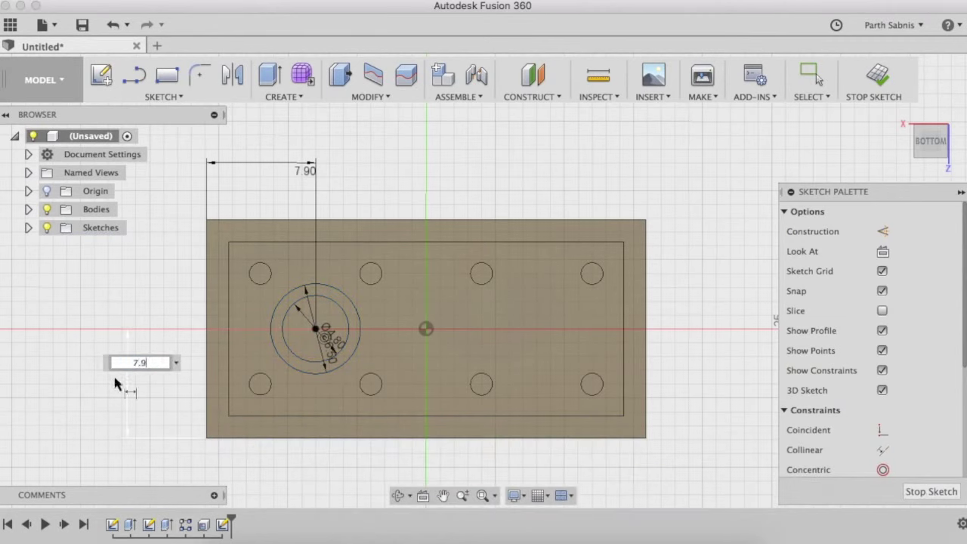
key(Return)
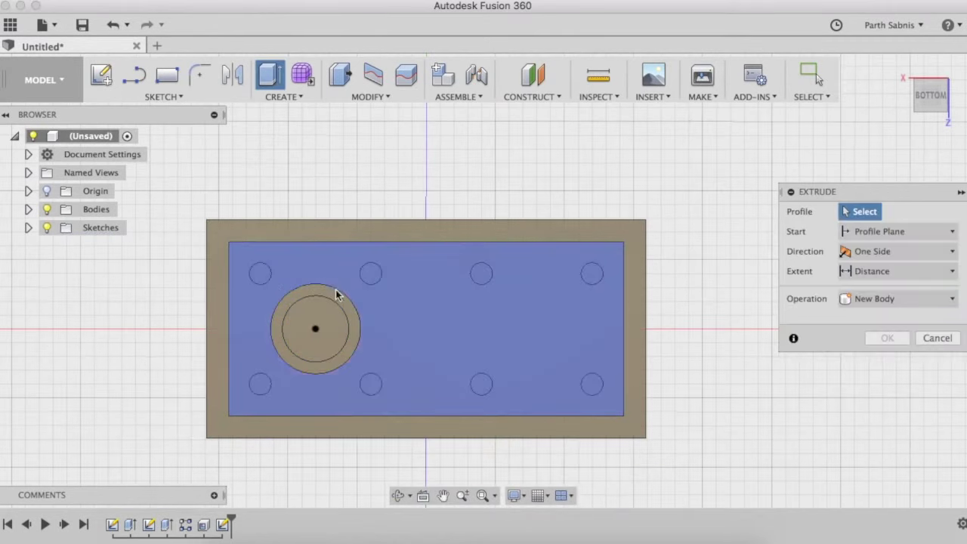
Extrude the ring between the circles To Object, up to the inner top face.
click(335, 292)
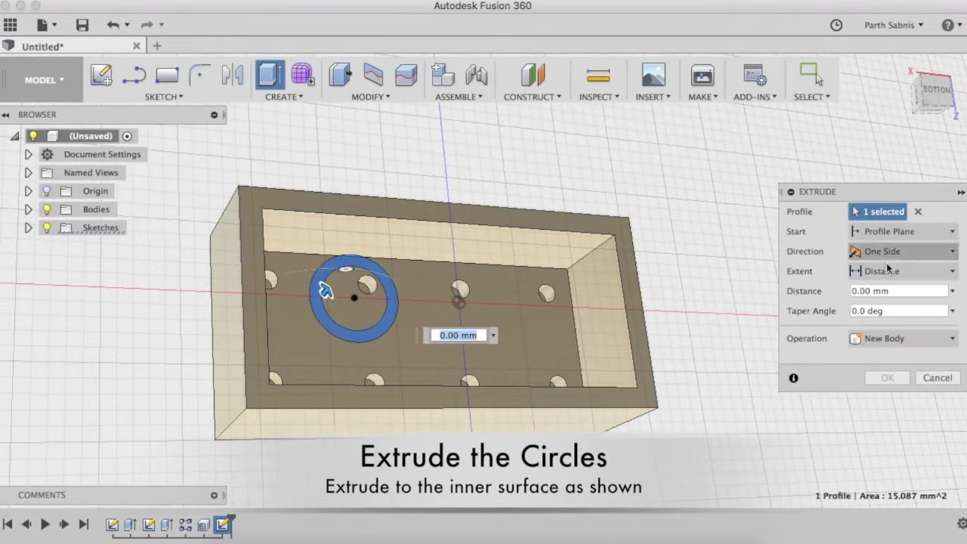
click(890, 270)
click(888, 307)
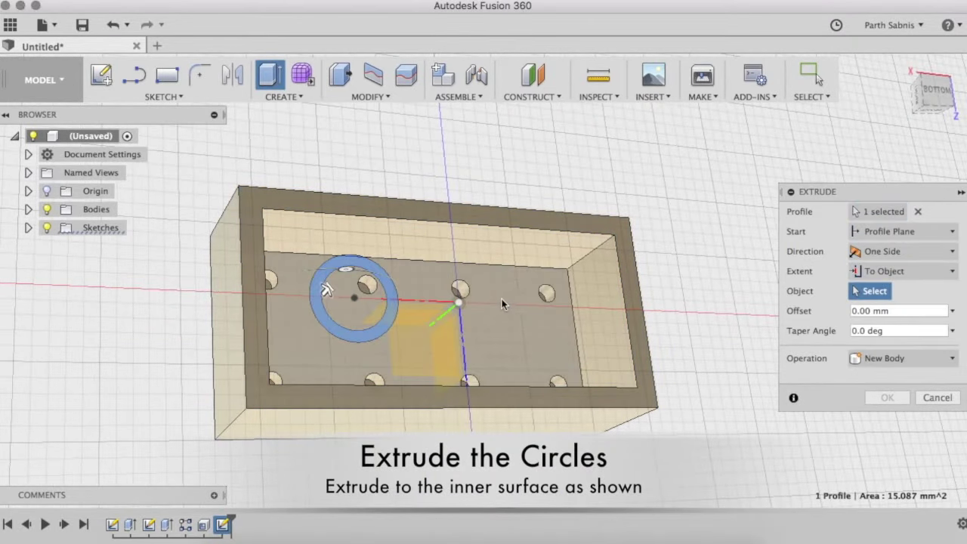
click(453, 347)
click(887, 437)
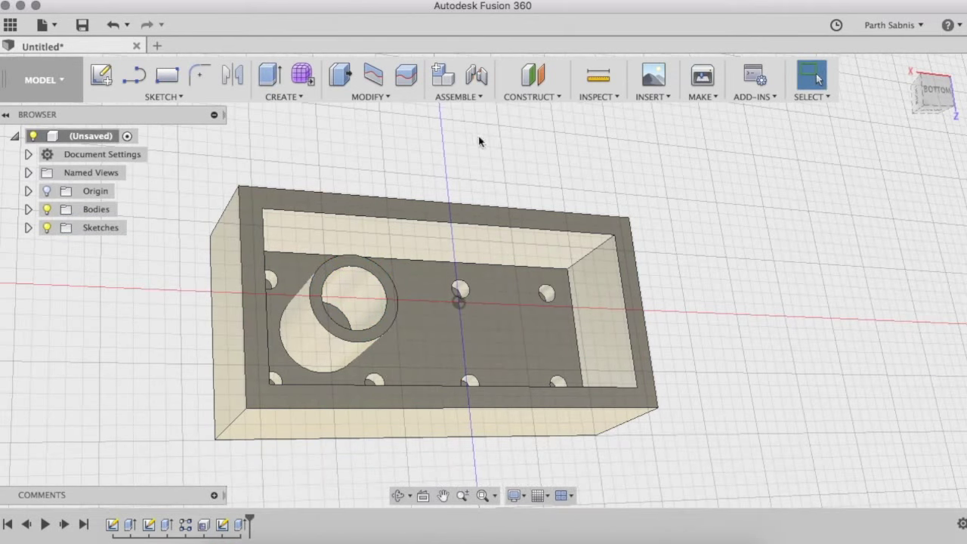
Start a rectangular pattern of the bottom tube along the top and left edges of the part.
click(283, 97)
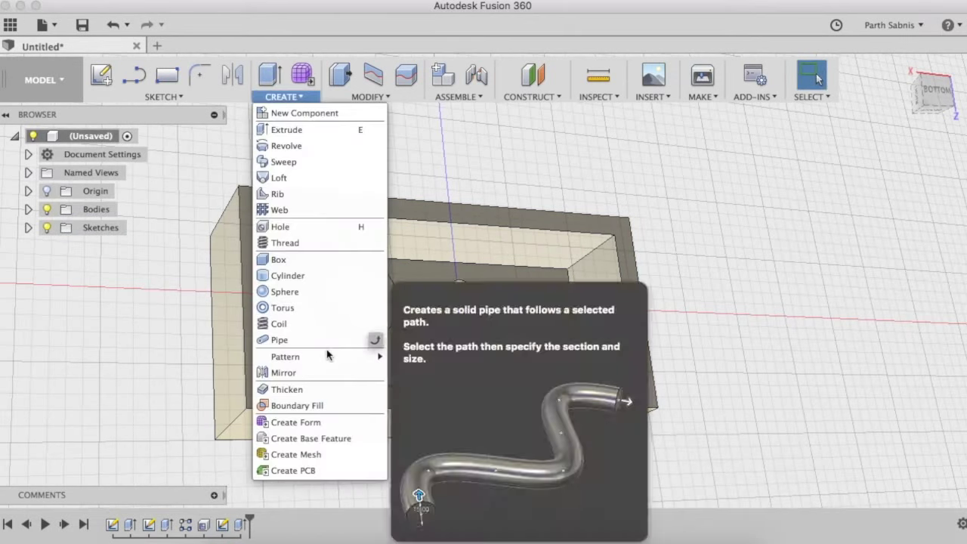
mouse_move(285, 356)
click(419, 355)
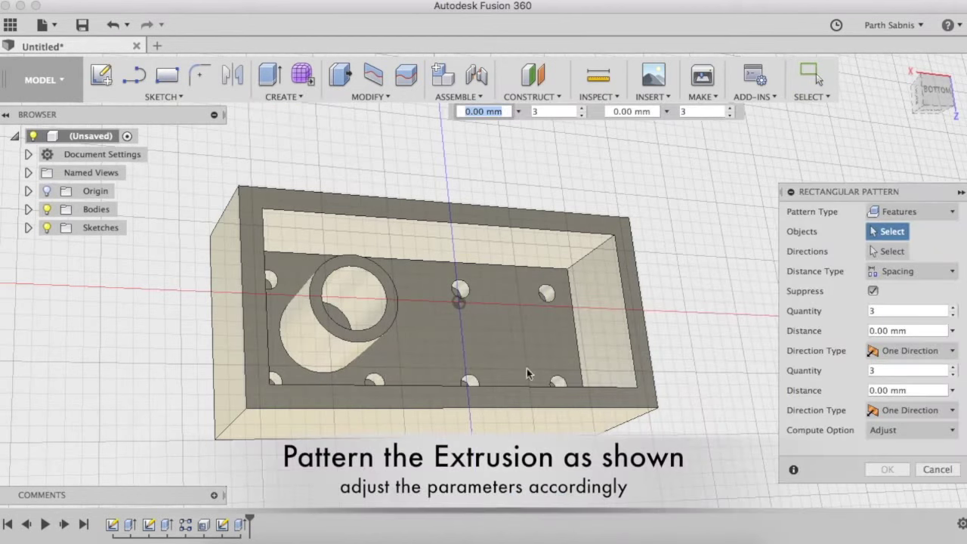
click(936, 89)
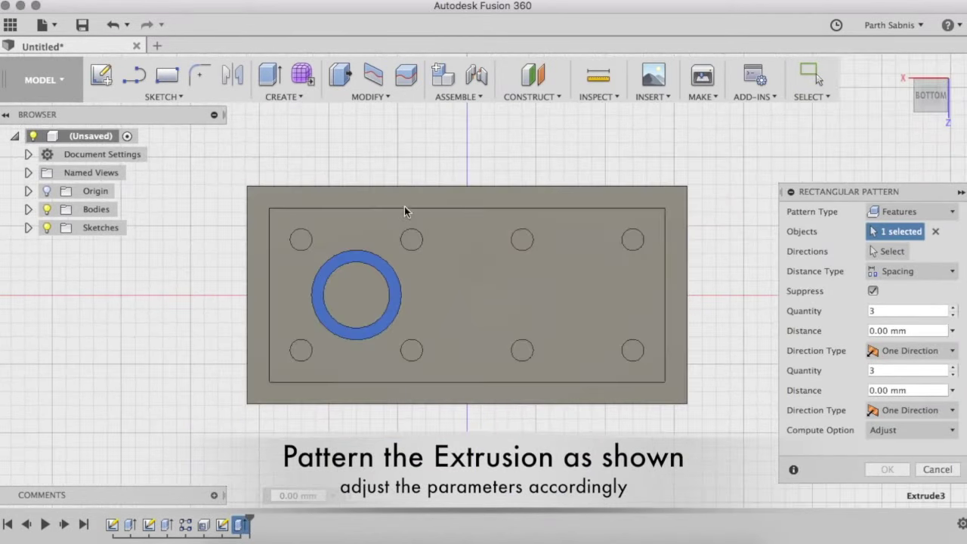
click(537, 207)
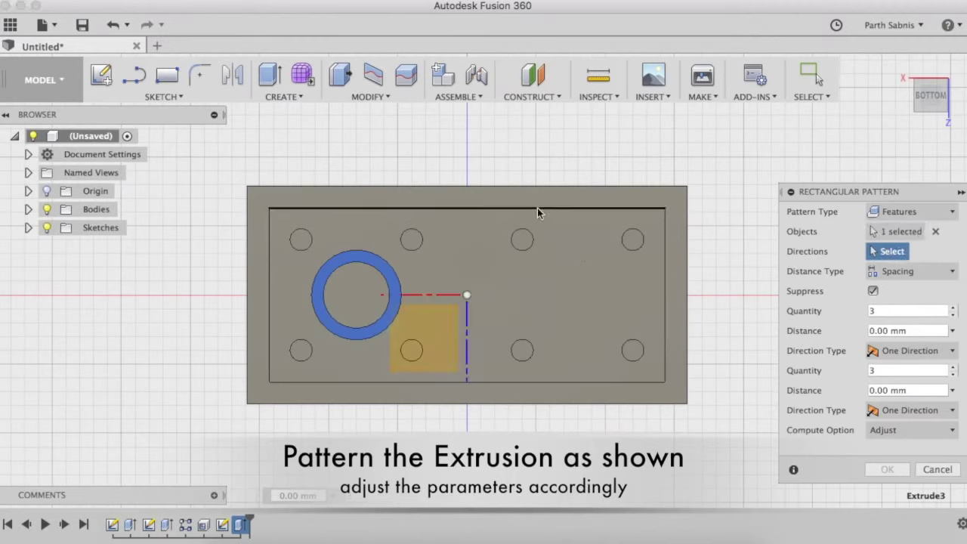
click(270, 304)
drag(371, 294, 495, 294)
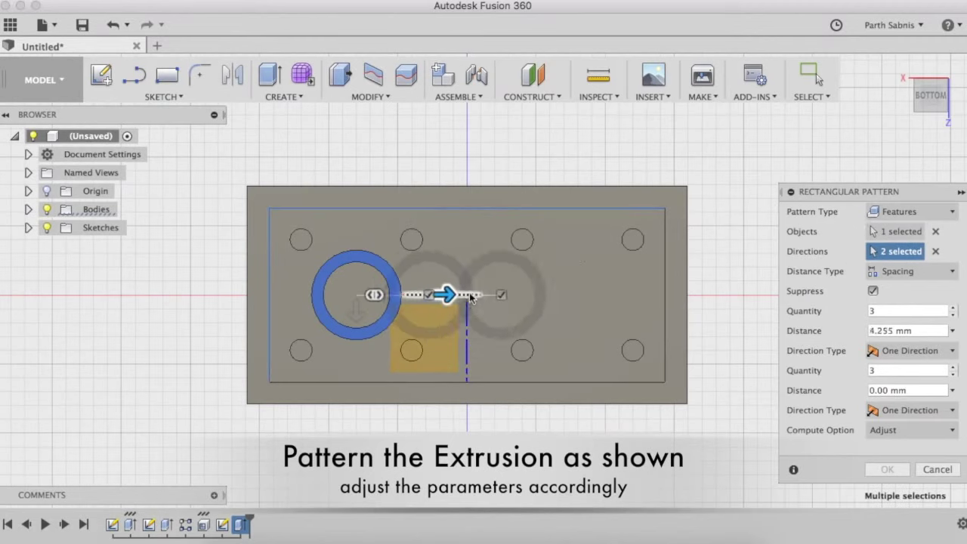
drag(356, 310, 356, 391)
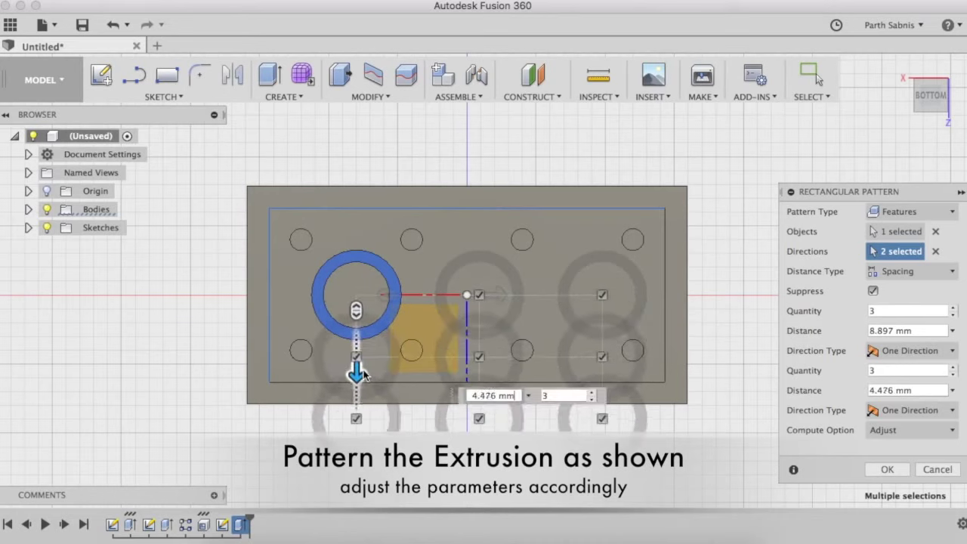
Set pattern quantities to length-1 and width-1 with 8 mm spacing and confirm.
click(871, 311)
text(length)
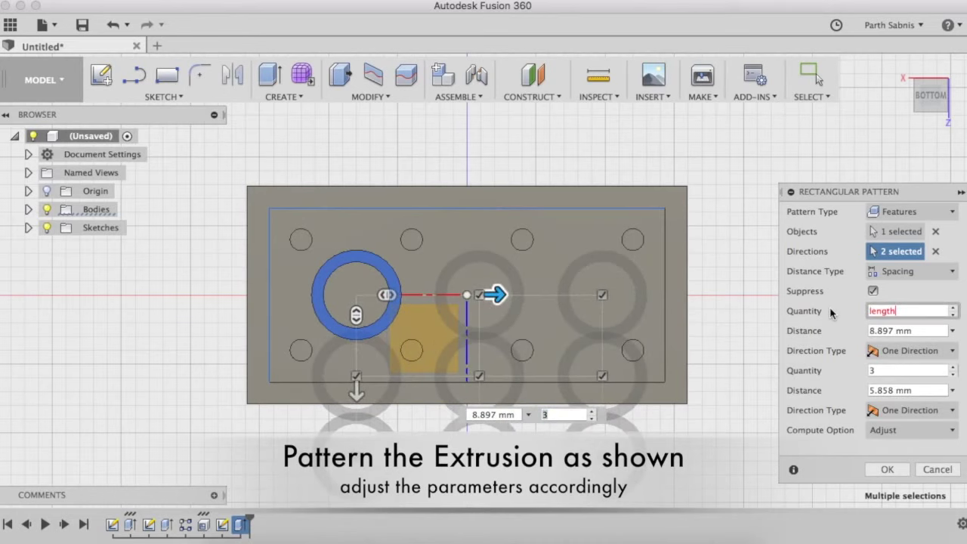
text(-1)
key(Tab)
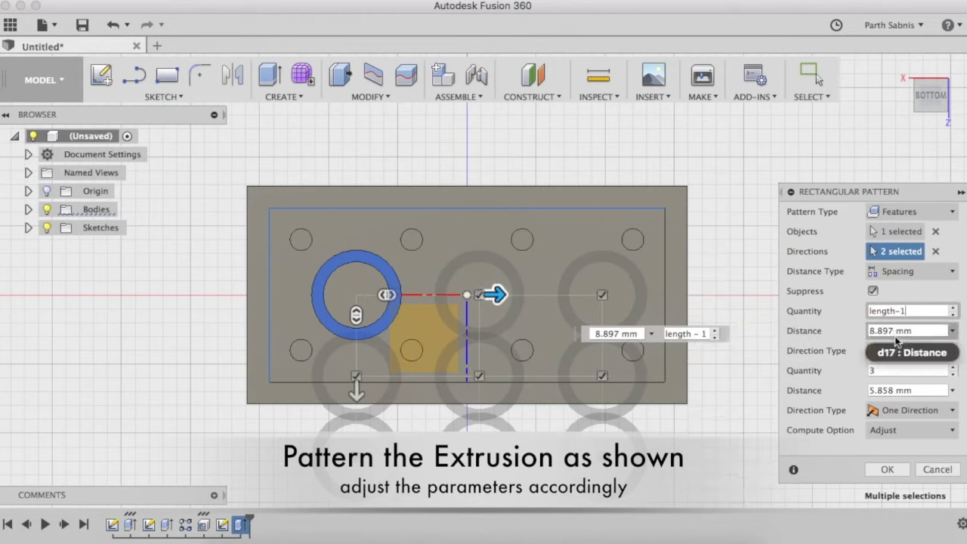
text(8)
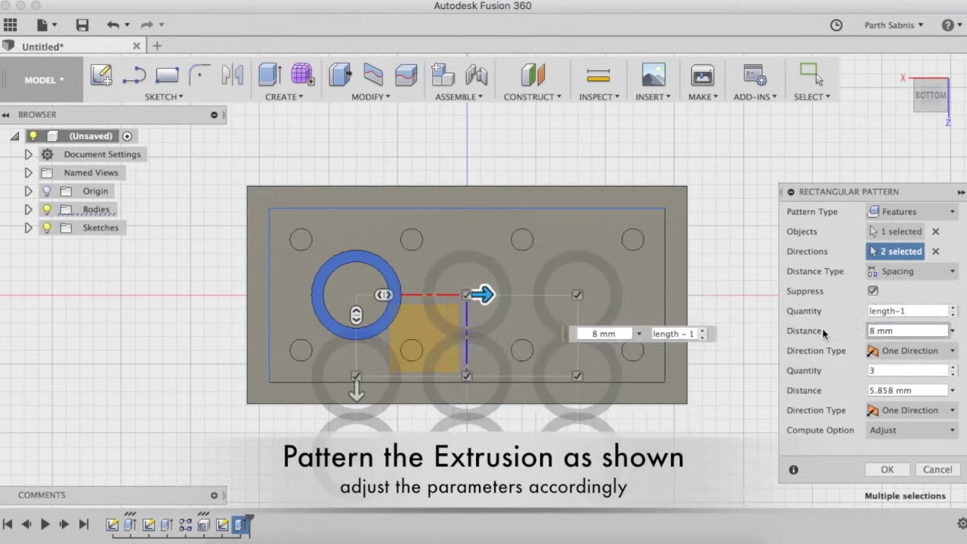
click(884, 370)
text(wi)
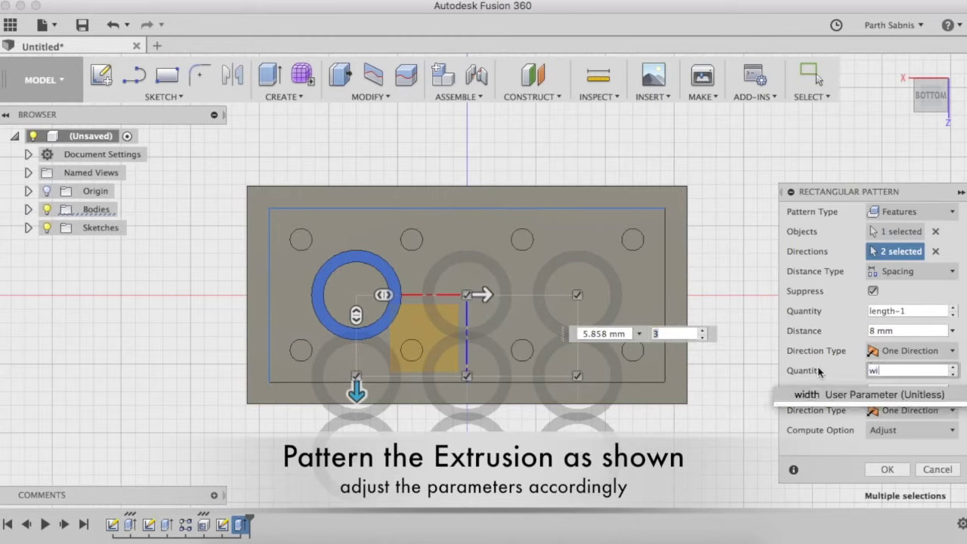
text(dth-1)
key(Tab)
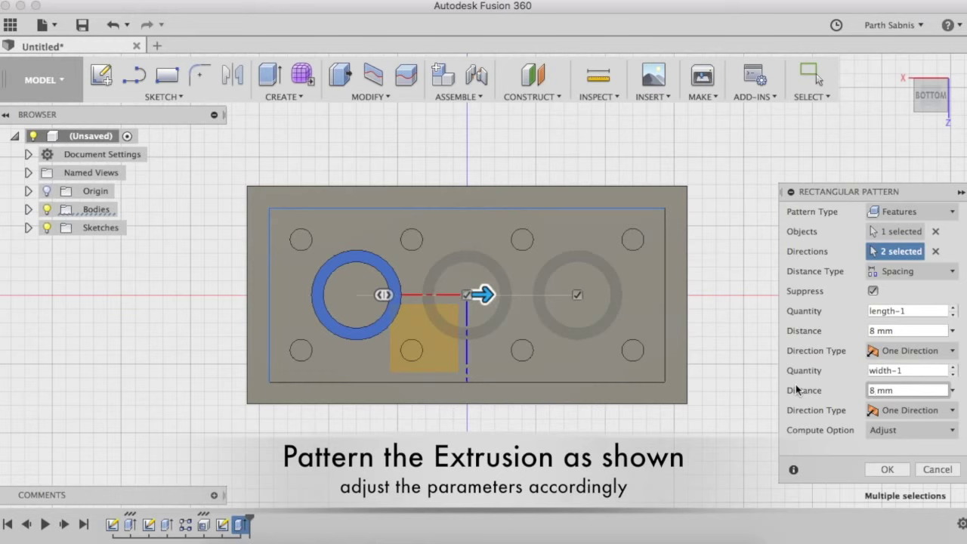
click(886, 470)
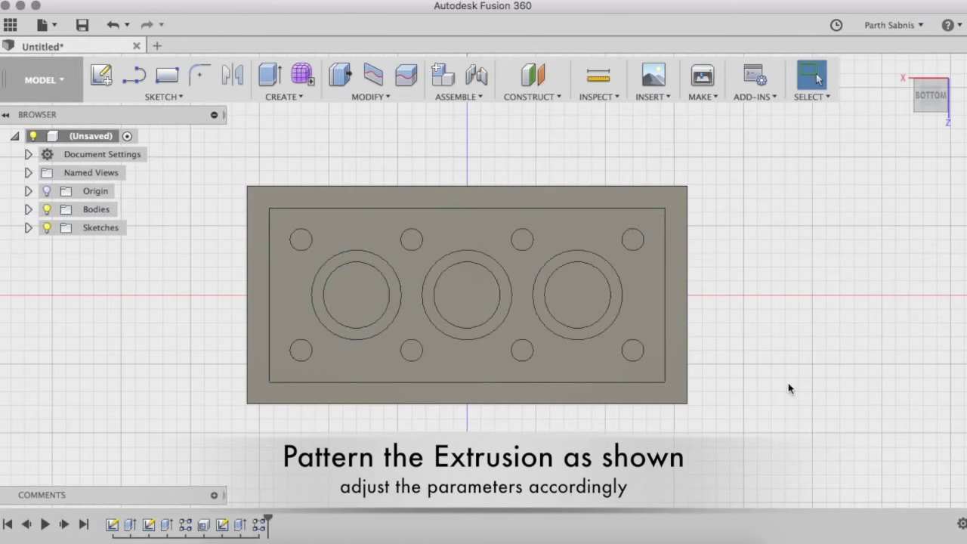
mouse_move(721, 285)
shift+middle_down()
mouse_move(782, 280)
mouse_move(782, 264)
shift+middle_up()
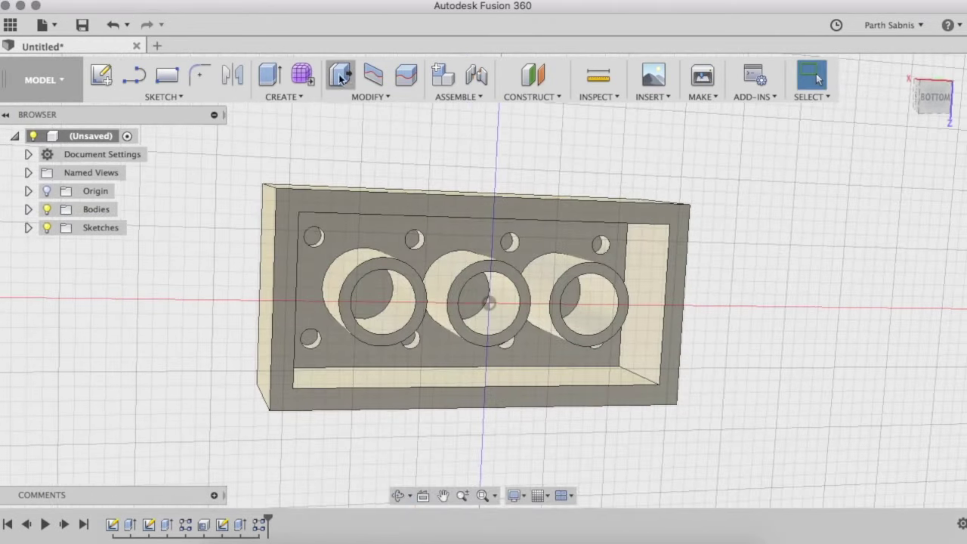
In Change Parameters, set the length expression to 8 and width to 4.
click(362, 97)
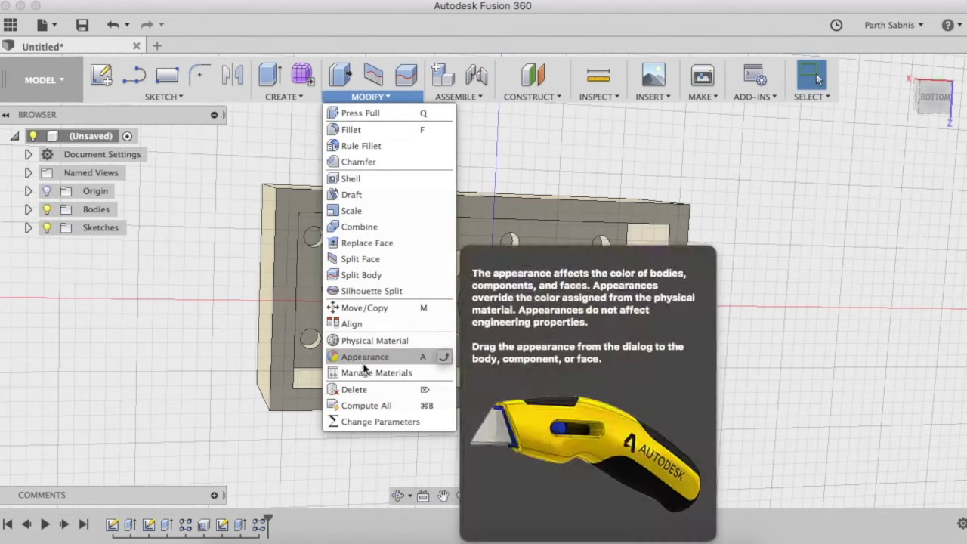
click(371, 423)
click(393, 242)
text(8)
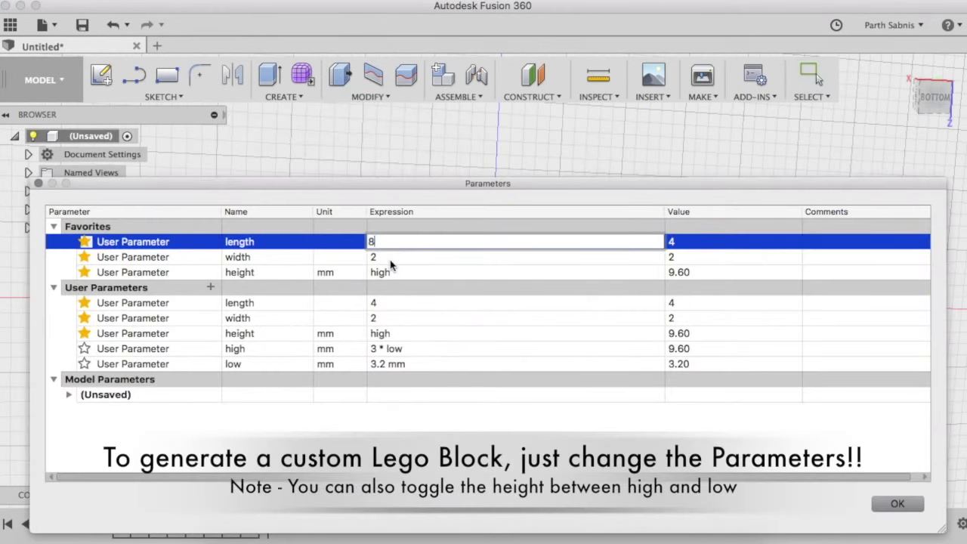
click(387, 259)
click(386, 258)
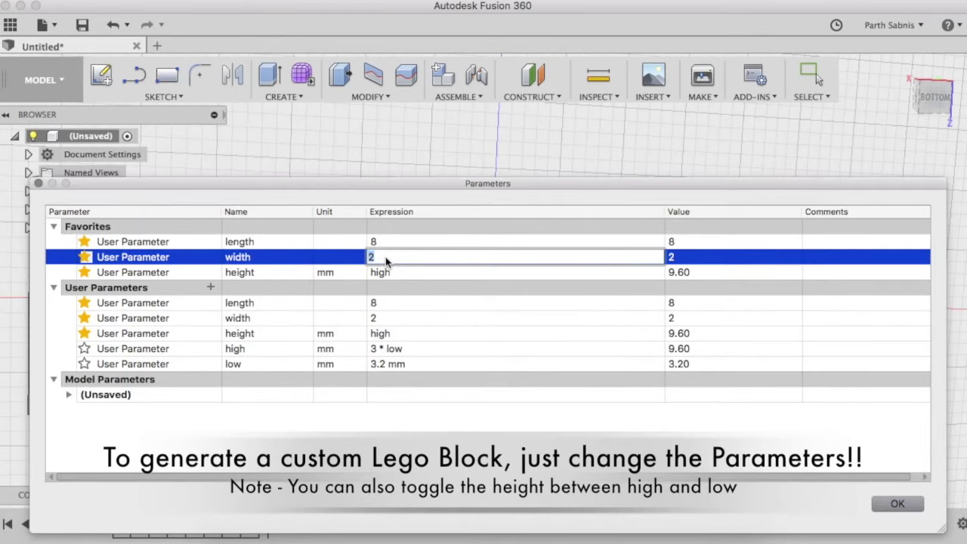
text(4)
key(Return)
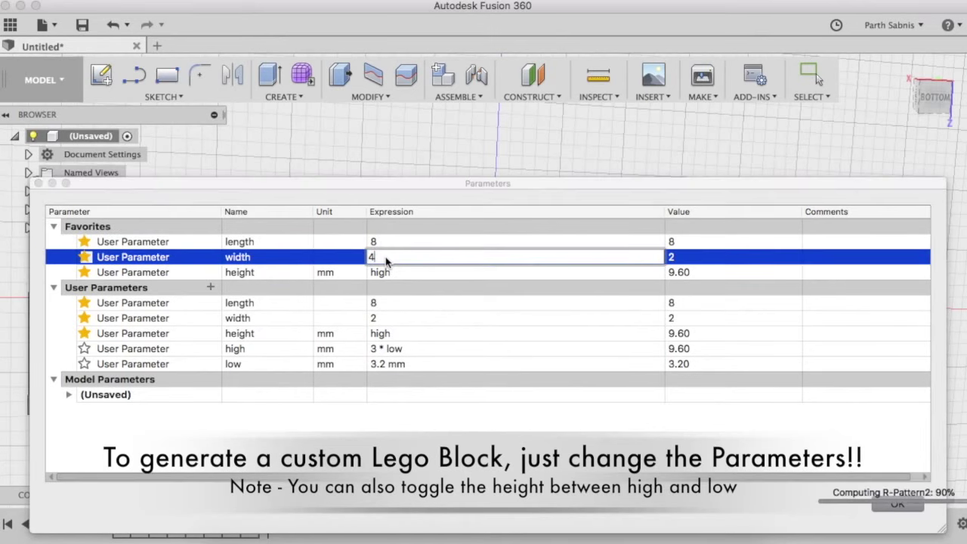
click(897, 505)
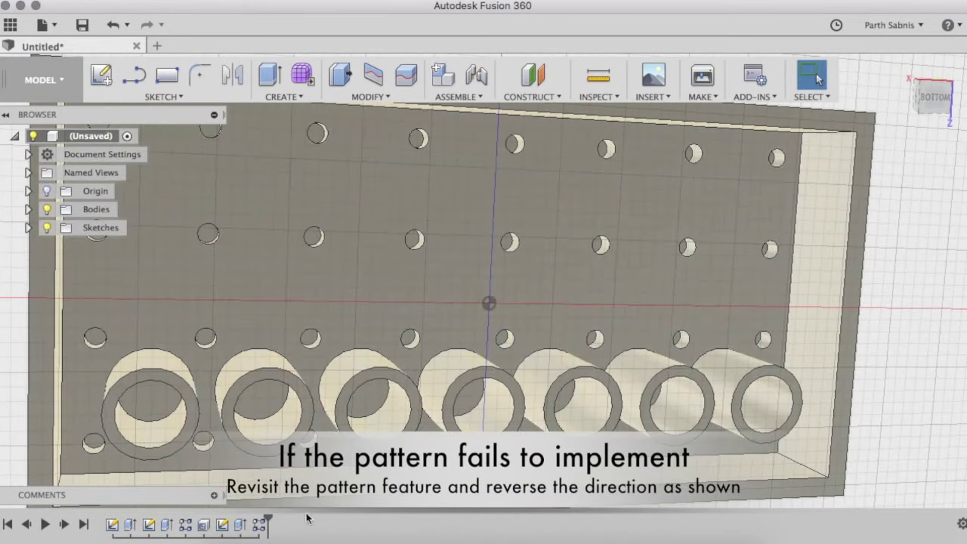
Edit the tube pattern so its second-direction distance becomes -8 mm.
double_click(240, 524)
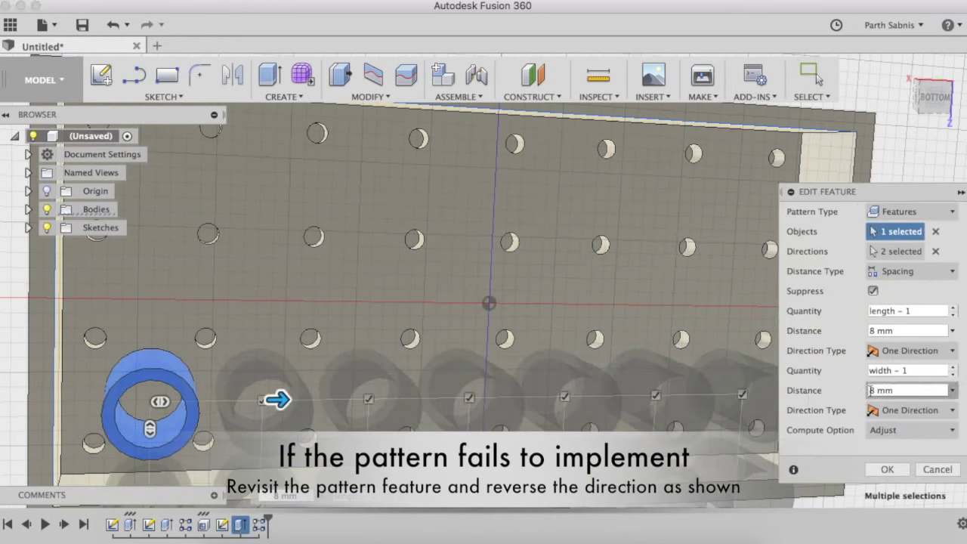
key(Return)
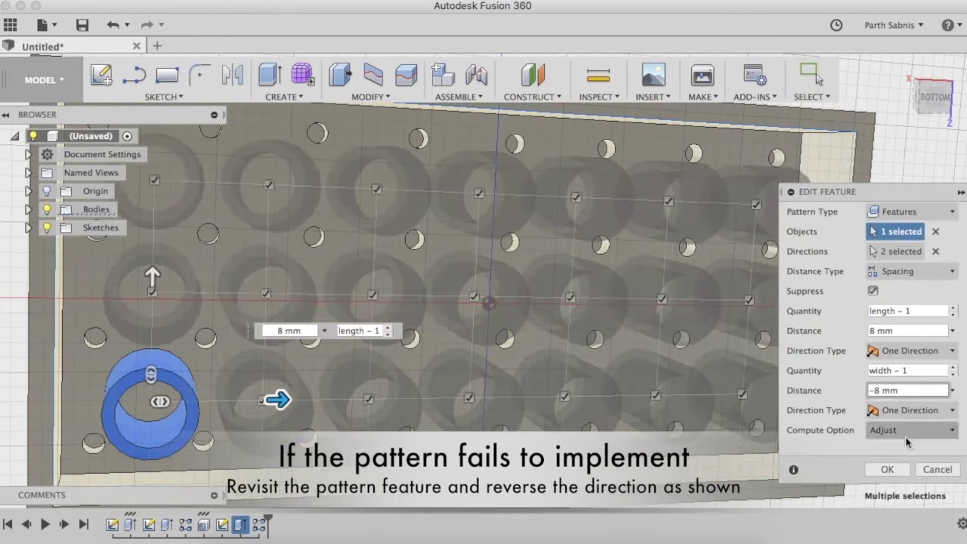
click(887, 469)
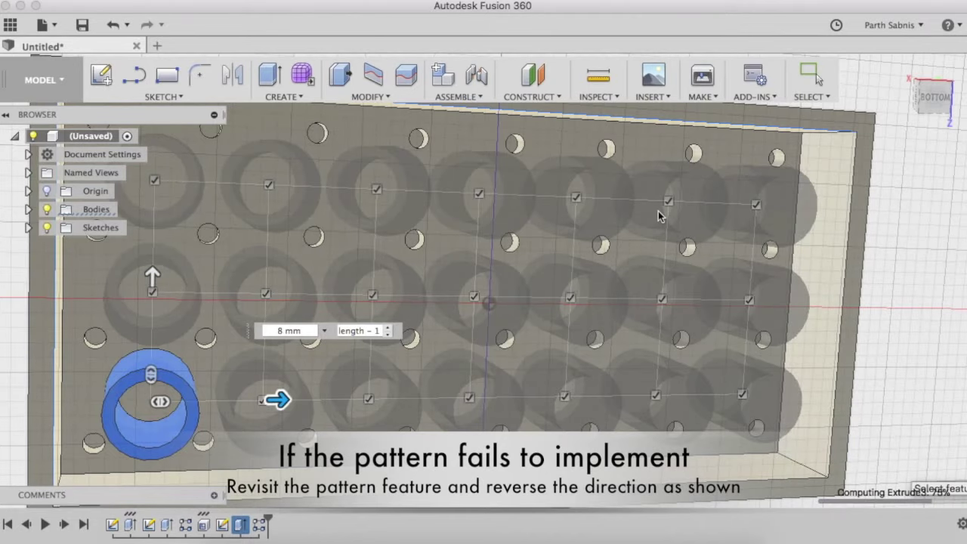
scroll(659, 205, down, 2)
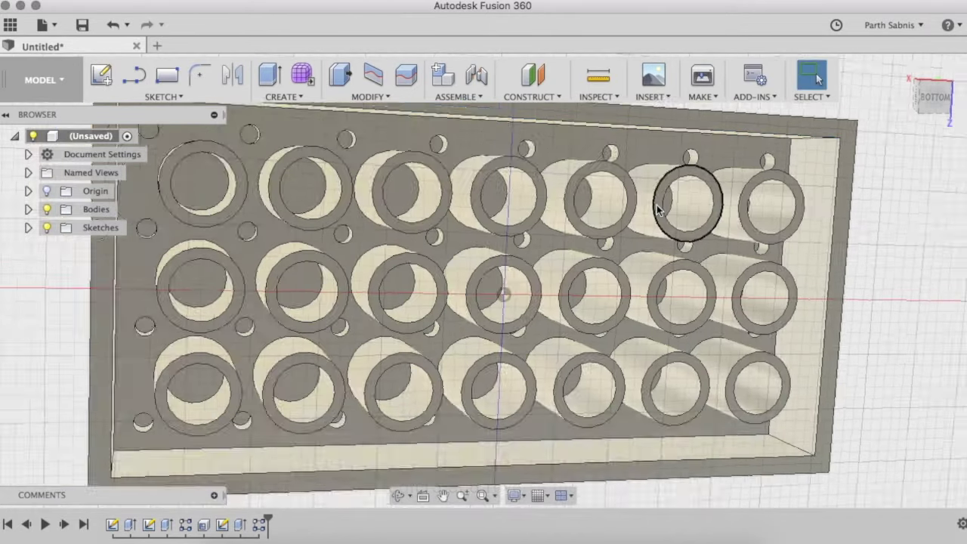
scroll(663, 194, down, 2)
mouse_move(663, 195)
shift+middle_down()
mouse_move(825, 332)
mouse_move(508, 127)
shift+middle_up()
In Change Parameters, set the length to 12 and width to 6.
click(369, 97)
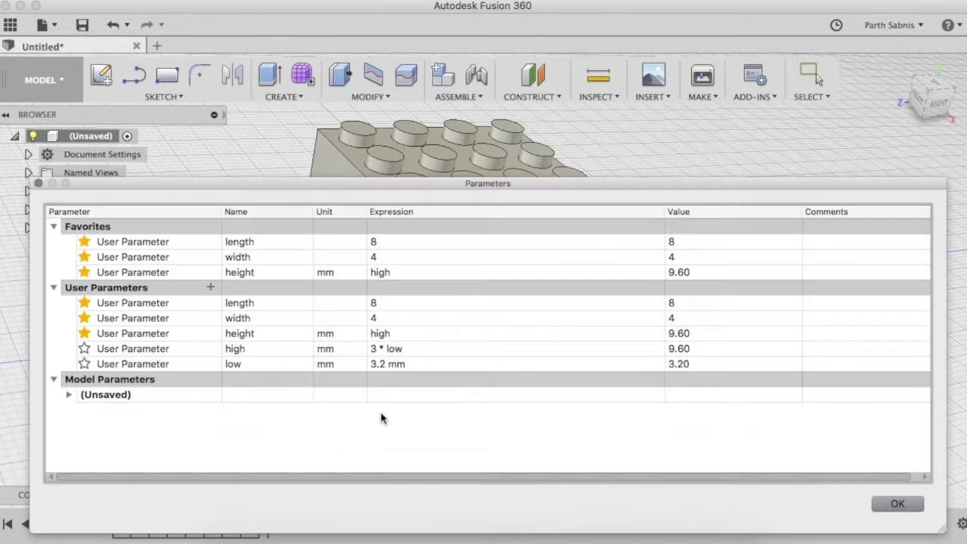
click(378, 419)
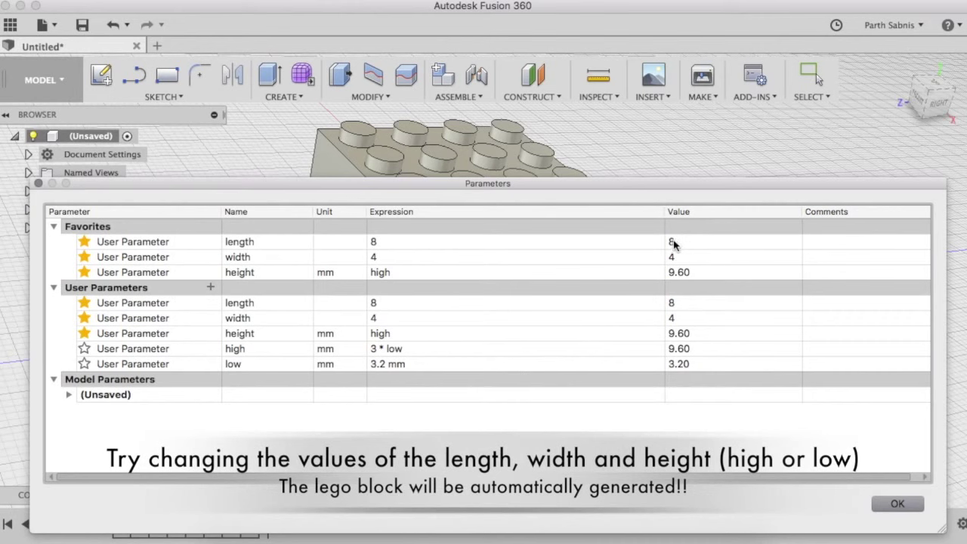
double_click(420, 242)
text(12)
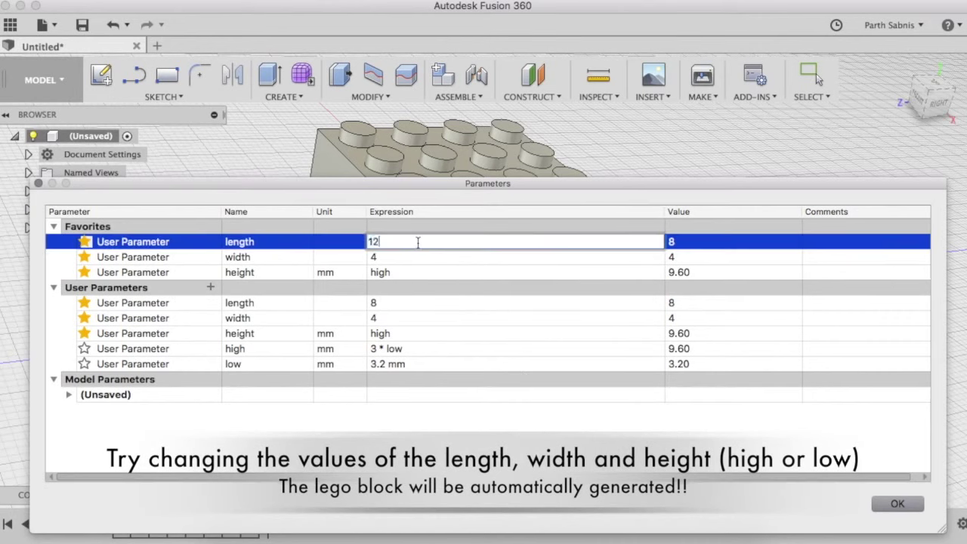
key(Return)
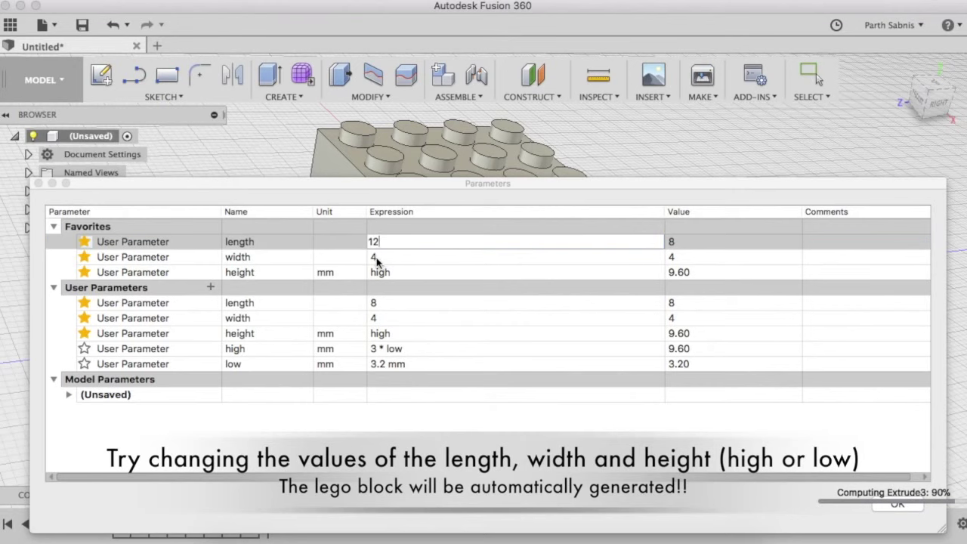
double_click(376, 258)
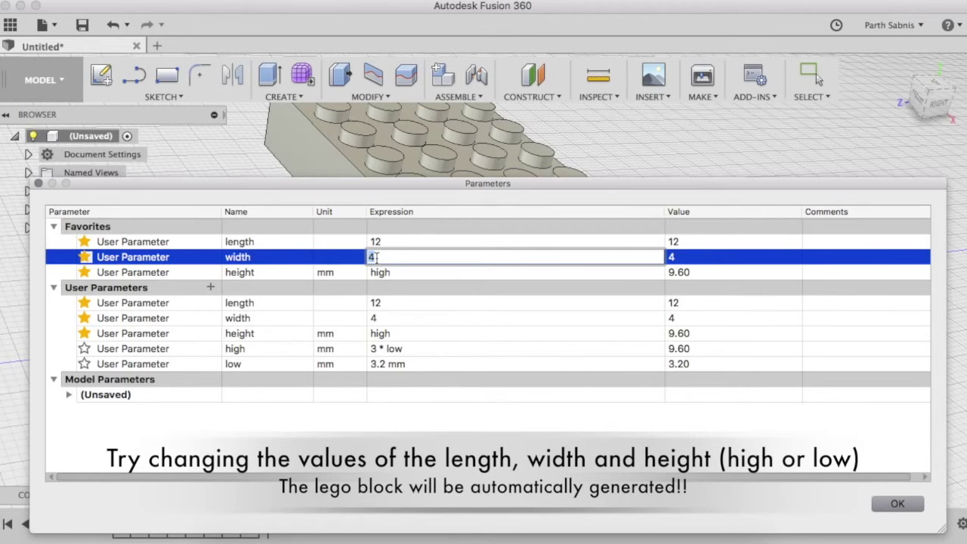
text(6)
key(Return)
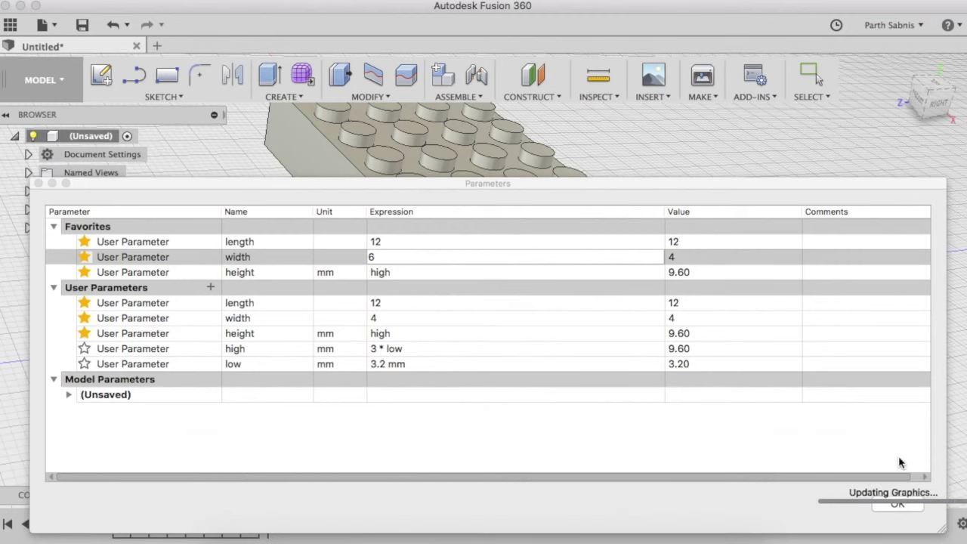
click(897, 504)
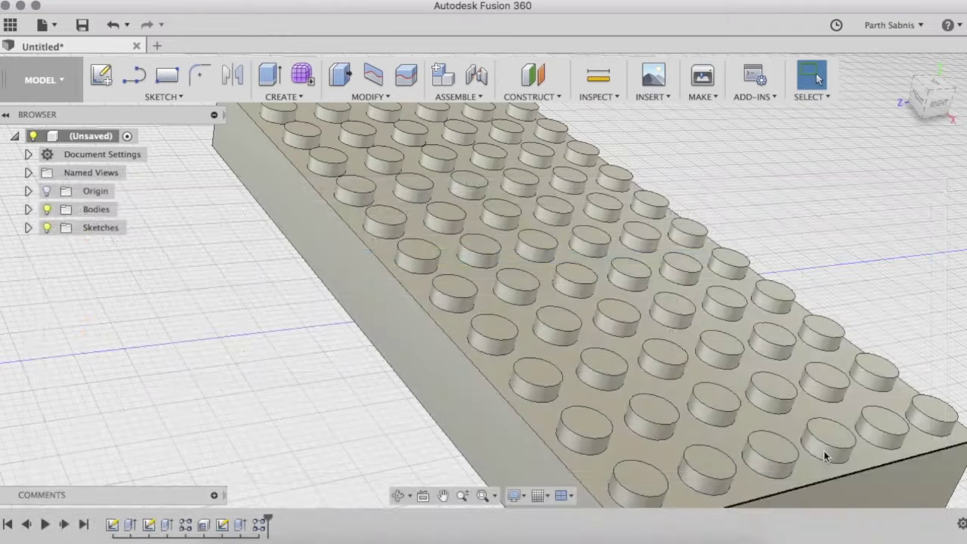
scroll(713, 391, down, 5)
mouse_move(672, 371)
shift+middle_down()
mouse_move(729, 320)
mouse_move(644, 394)
mouse_move(649, 349)
shift+middle_up()
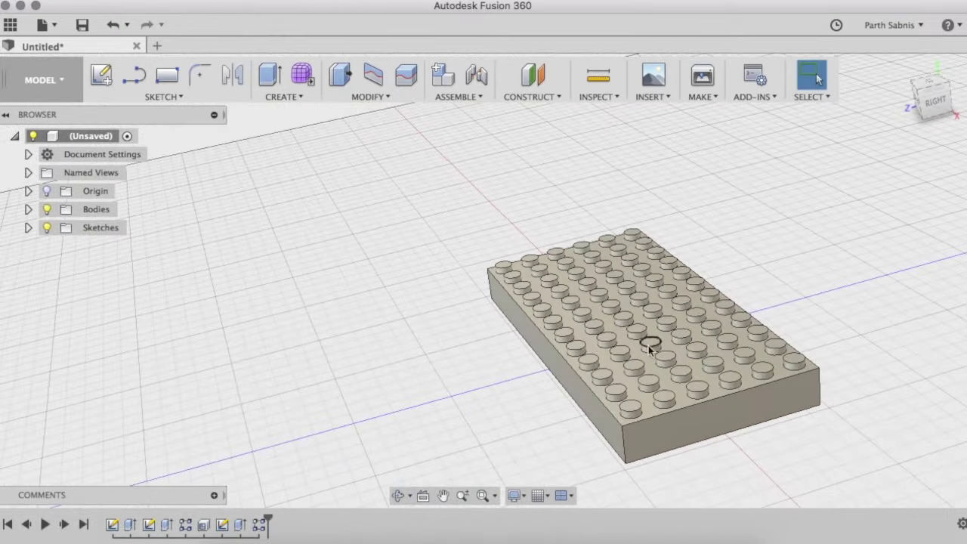
Apply the Paint - Enamel Glossy (Yellow) appearance to the brick body.
key(a)
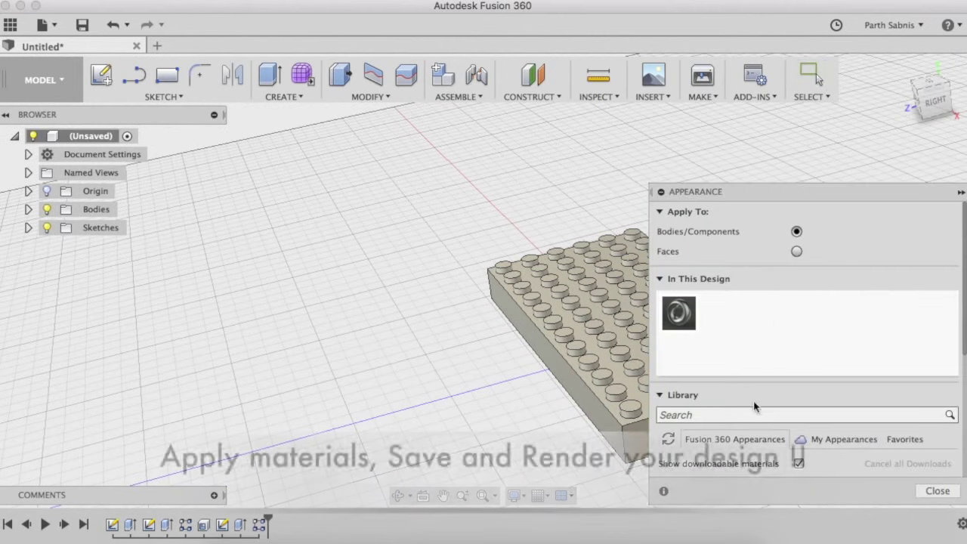
scroll(763, 325, down, 5)
drag(747, 320, 612, 346)
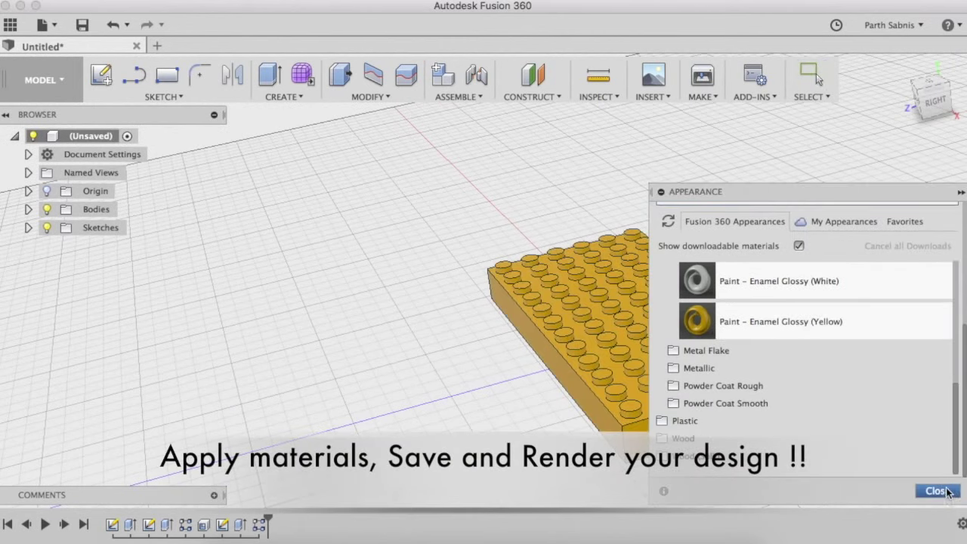
click(938, 491)
mouse_move(726, 253)
shift+middle_down()
mouse_move(659, 335)
mouse_move(695, 287)
mouse_move(616, 303)
mouse_move(573, 323)
shift+middle_up()
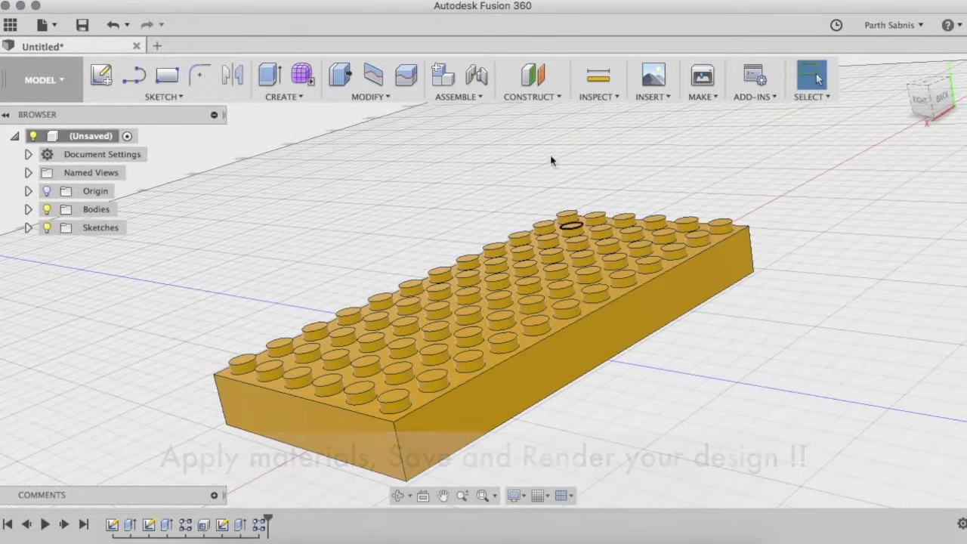